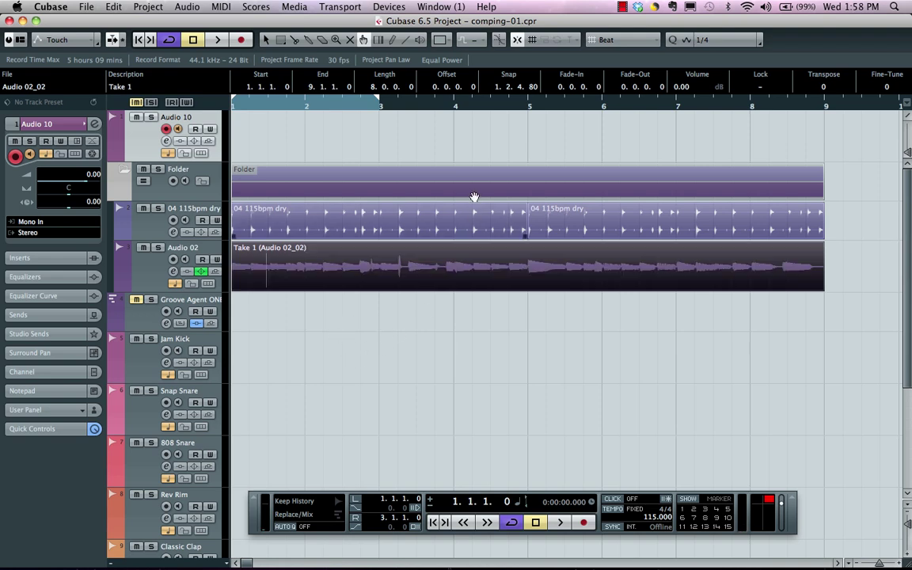
Cycle-record four takes on Audio 10 over bars 1–3, watching them stack on its lanes.
left_click_drag(275, 109, 231, 108)
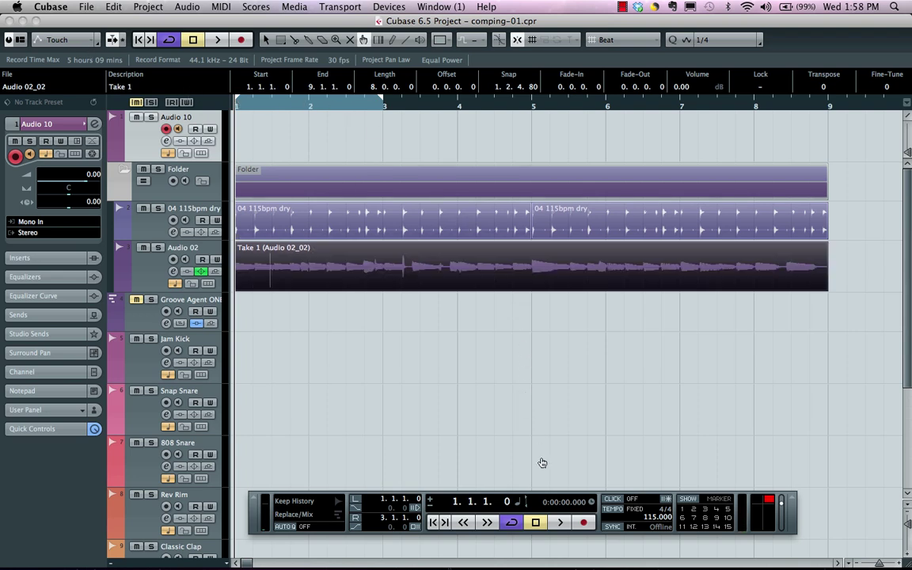
left_click(584, 522)
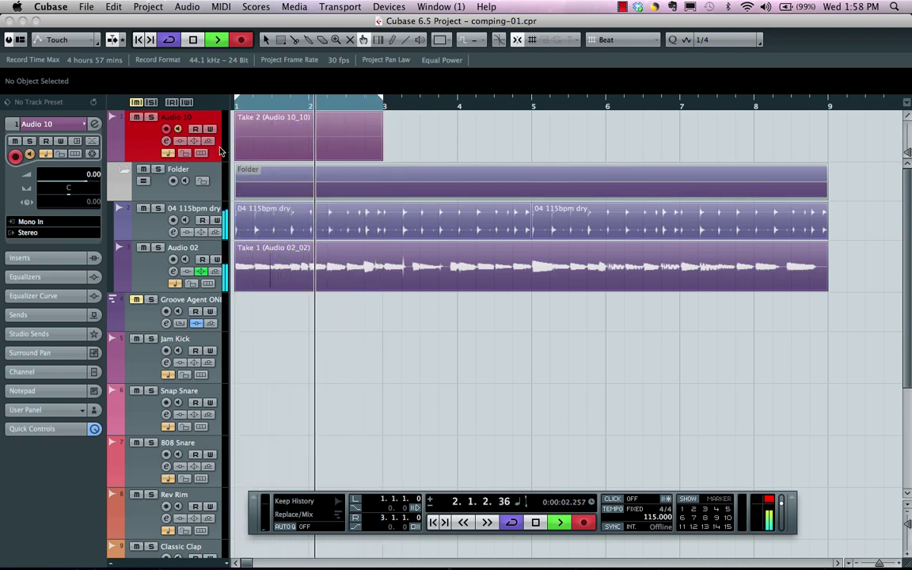
left_click(201, 154)
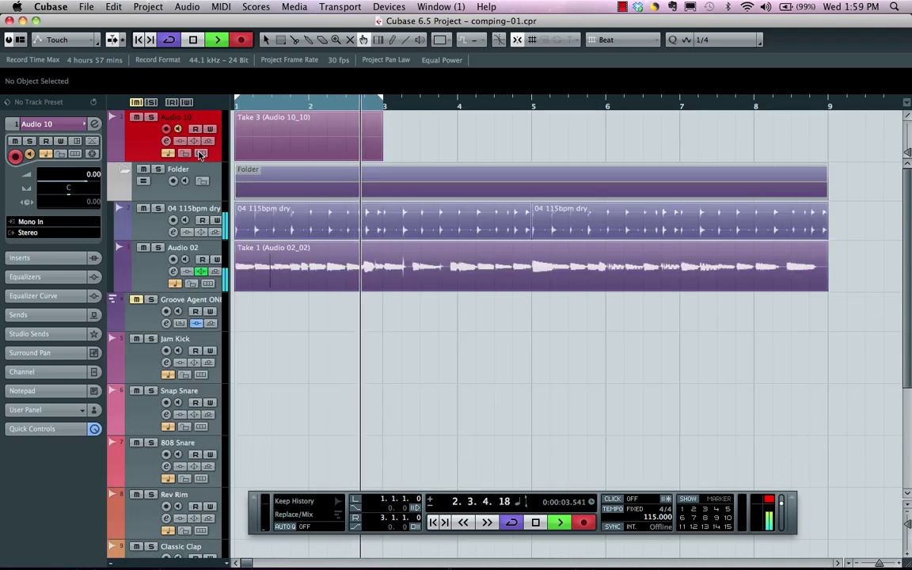
left_click(200, 154)
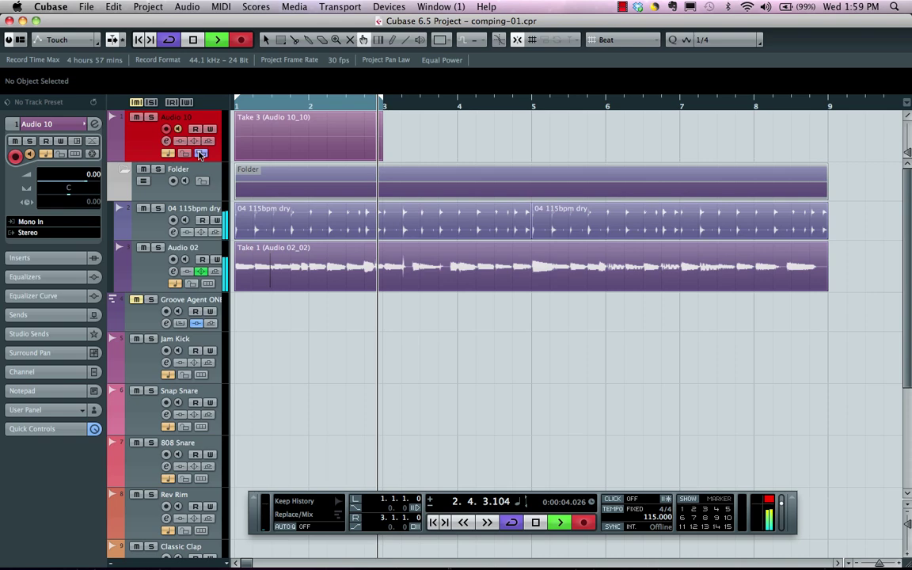
left_click(201, 155)
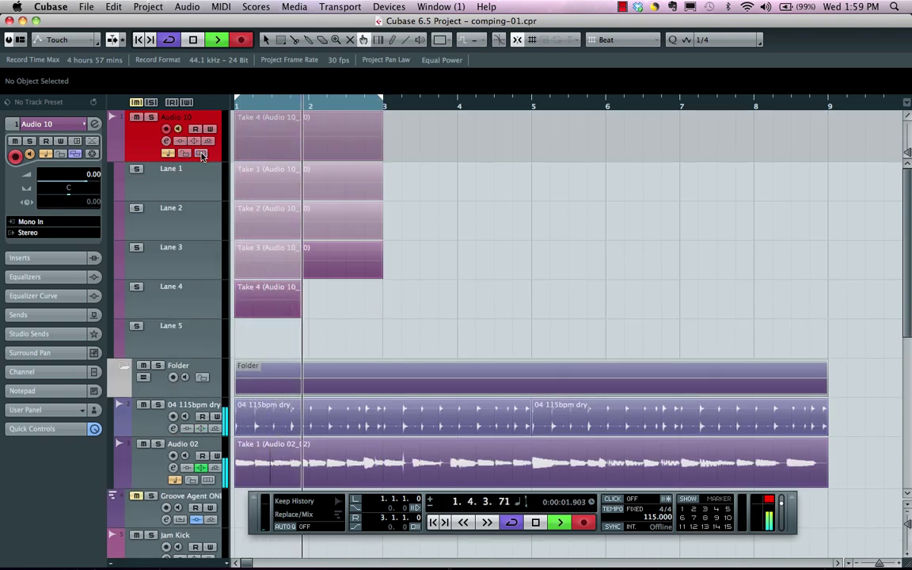
left_click(201, 155)
left_click(201, 155)
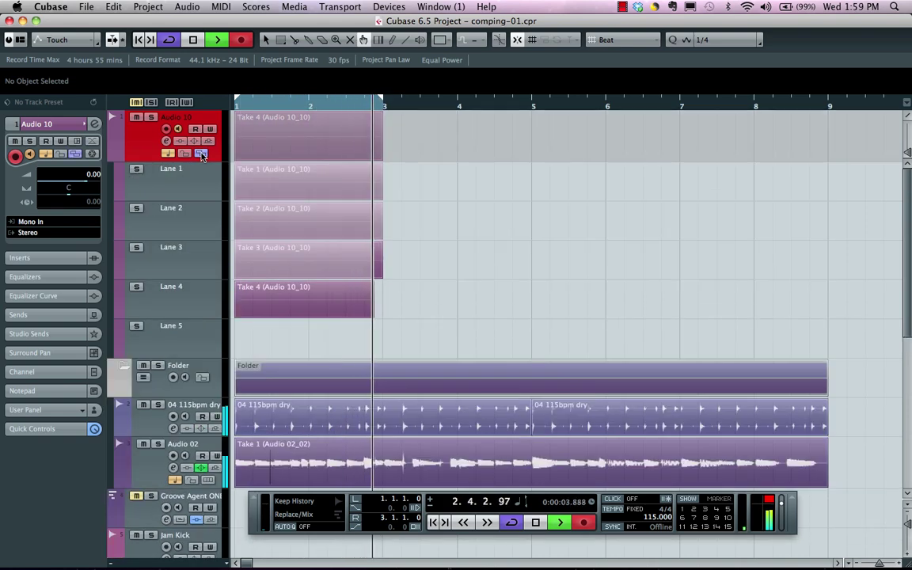
key("space")
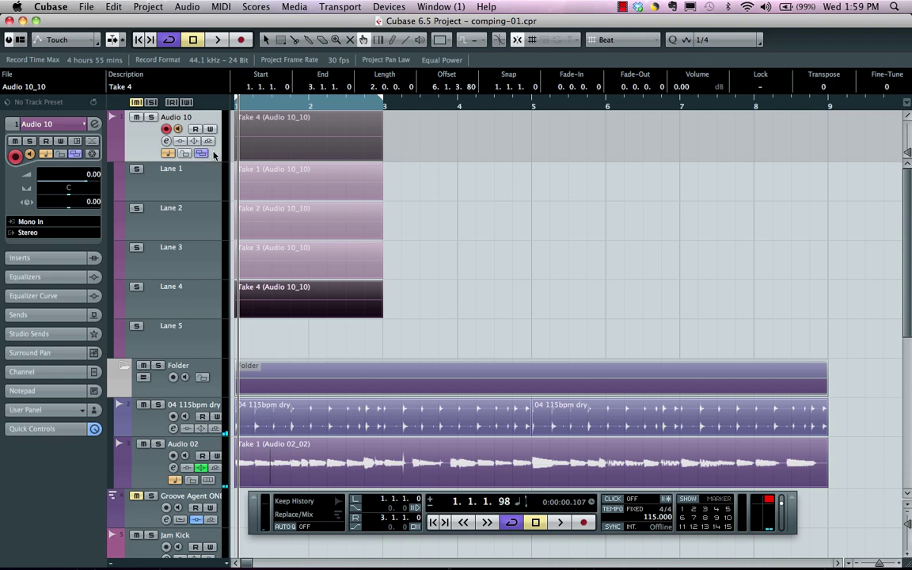
Show Audio 02's take lanes instead of Audio 10's, extend the loop to bar 9 and start playback.
left_click(201, 155)
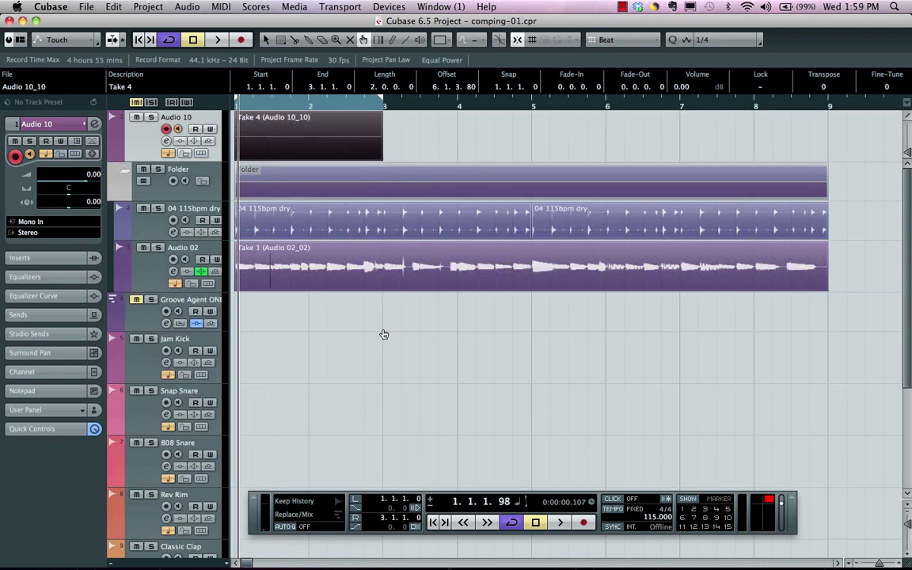
scroll(383, 342, "down", 2)
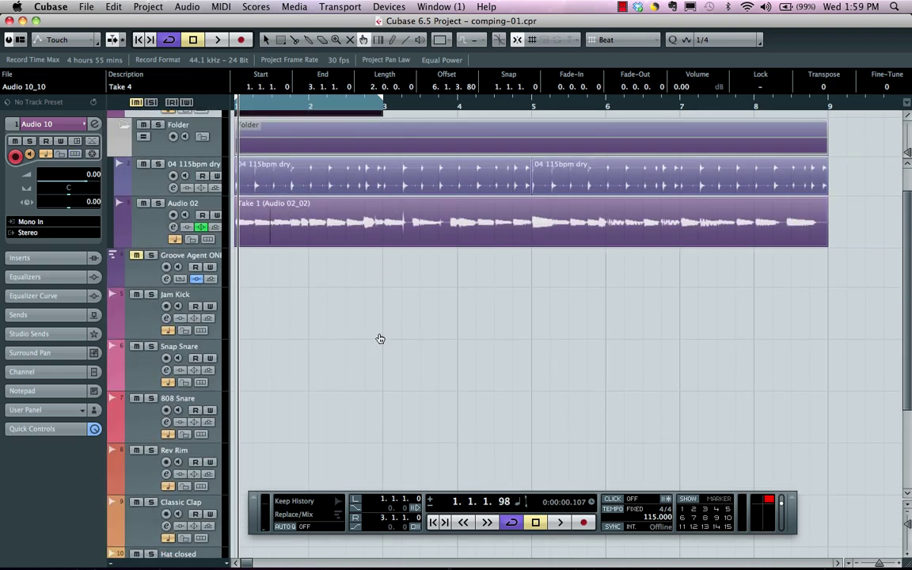
left_click(207, 239)
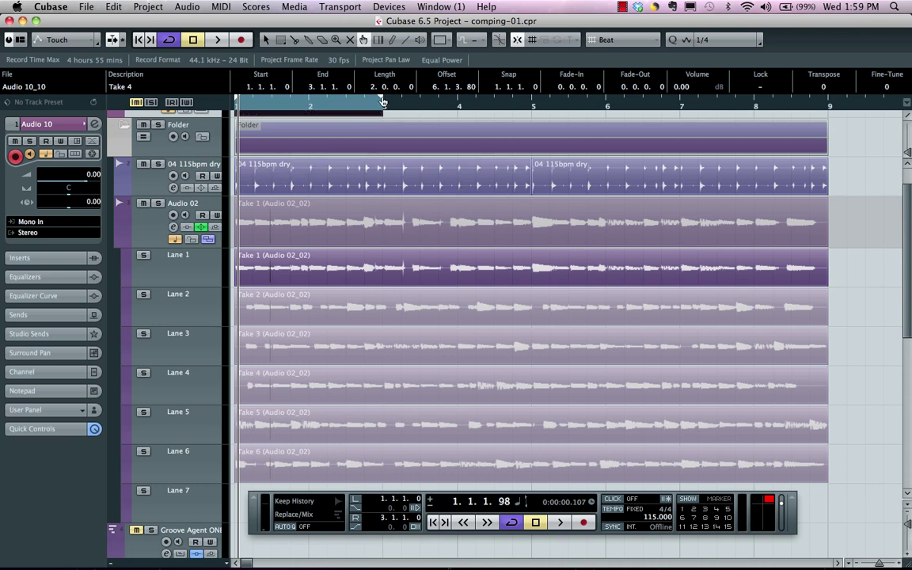
left_click_drag(382, 103, 823, 138)
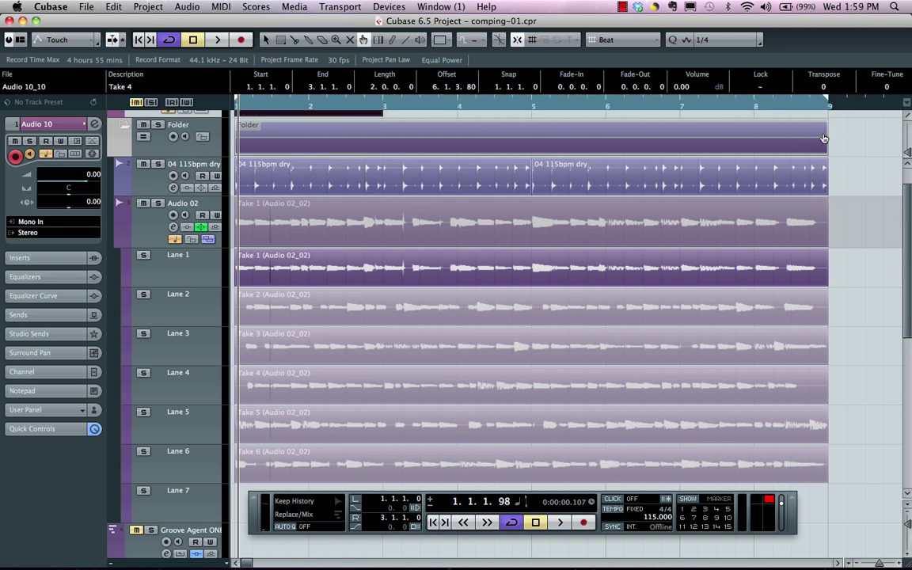
key("space")
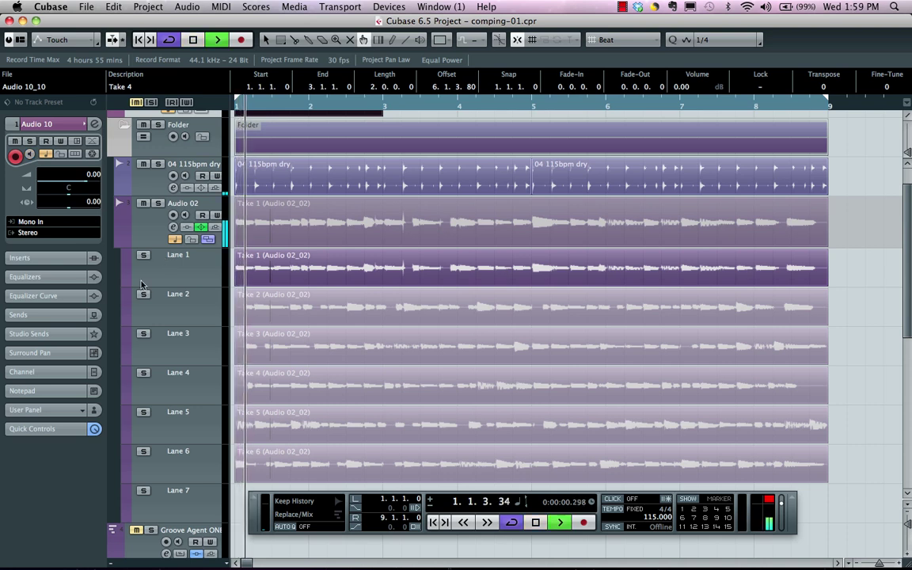
Audition Lanes 2 to 6 by soloing each, ending with Lane 3 soloed.
left_click(143, 296)
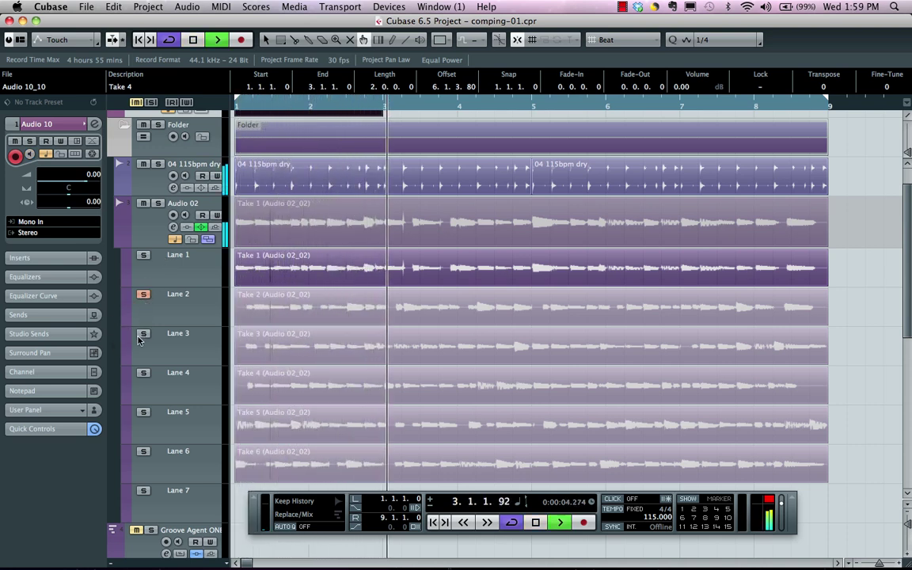
left_click(144, 334)
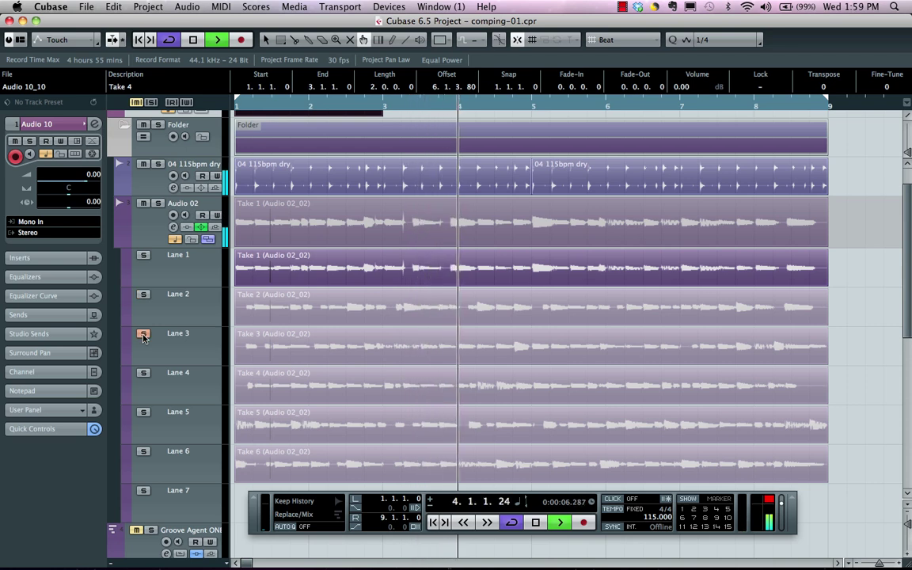
left_click(143, 372)
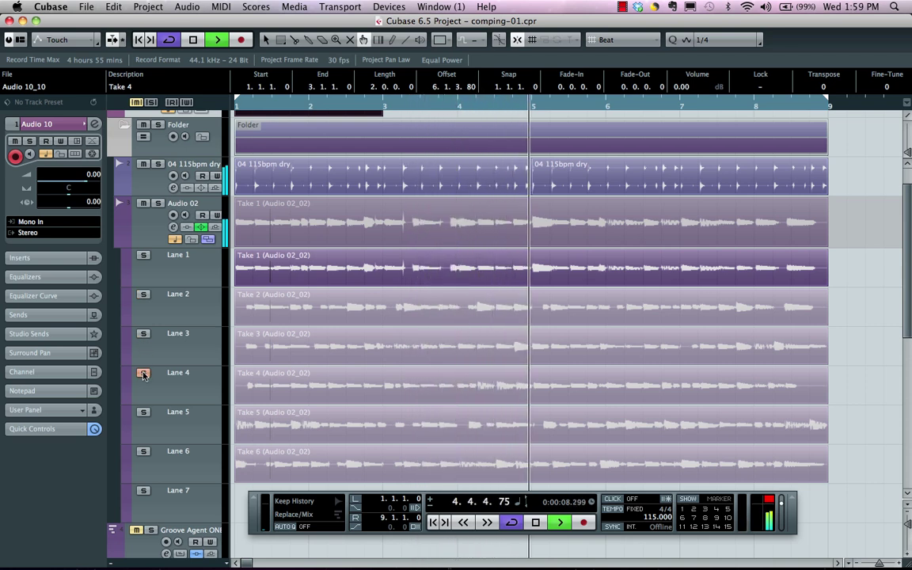
left_click(144, 412)
left_click(143, 451)
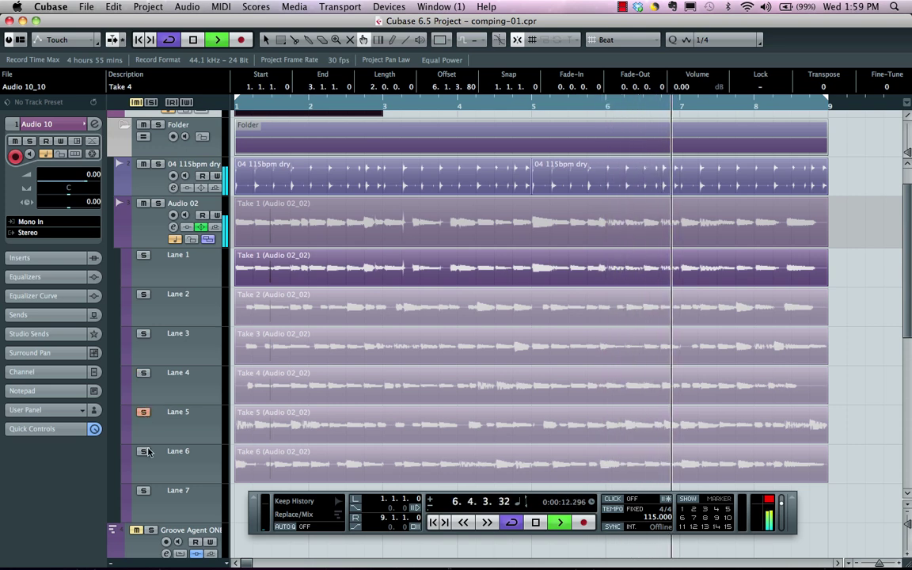
left_click(143, 333)
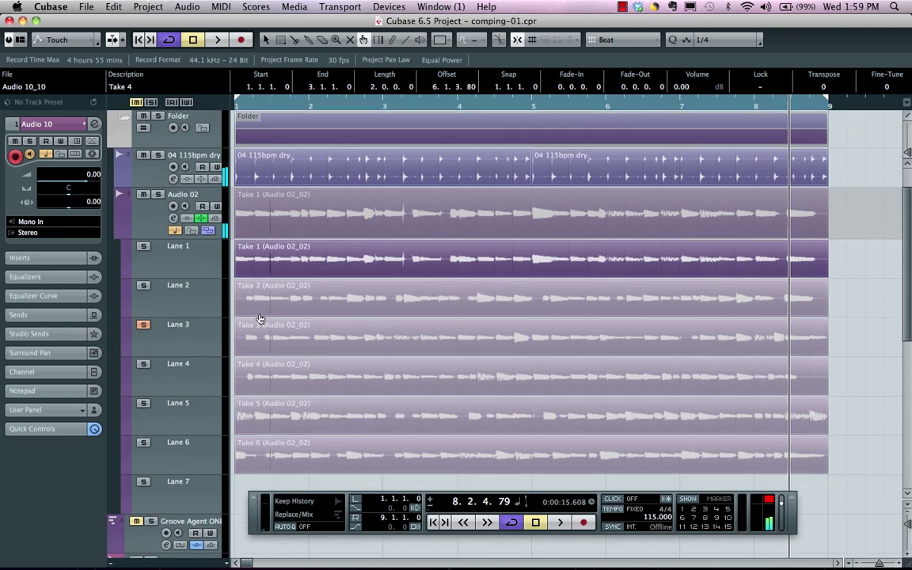
scroll(260, 320, "down", 4)
Create a new track from Lane 3's Take 3 and mute its event with the Mute tool.
right_click(158, 219)
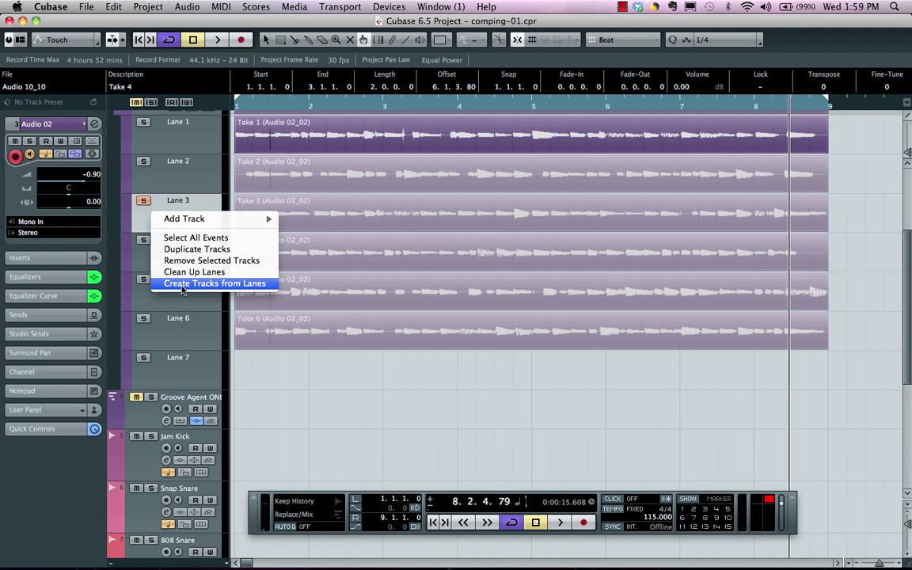
left_click(182, 284)
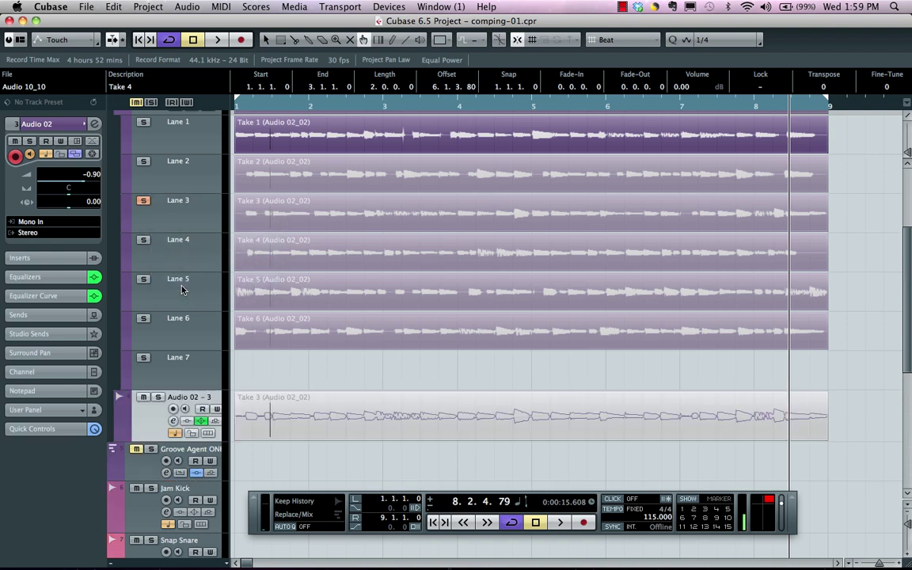
right_click(339, 415)
left_click(371, 505)
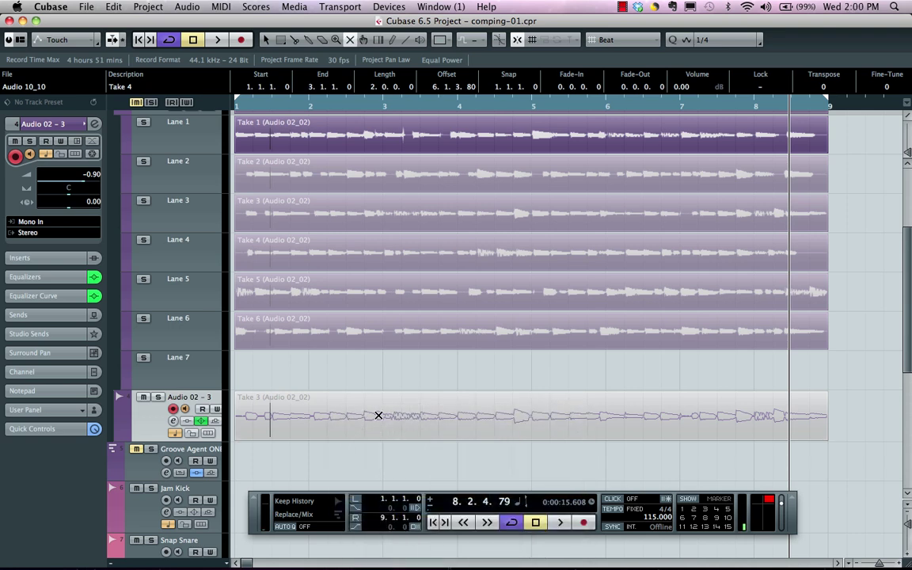
left_click(377, 410)
left_click(297, 458)
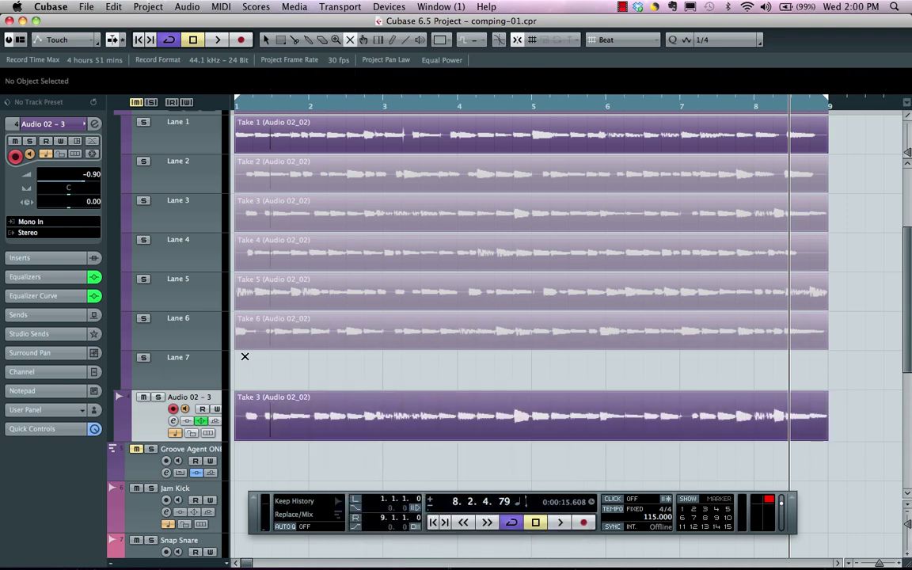
left_click(284, 359)
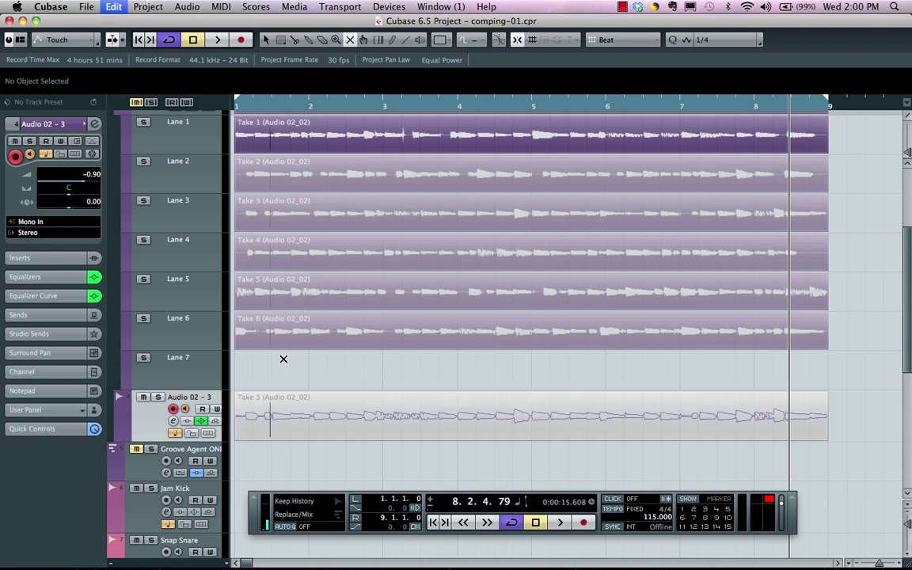
With the Comp tool, activate sections from Takes 3, 4, 3, 5 and 6 across bars 2–9.
right_click(354, 183)
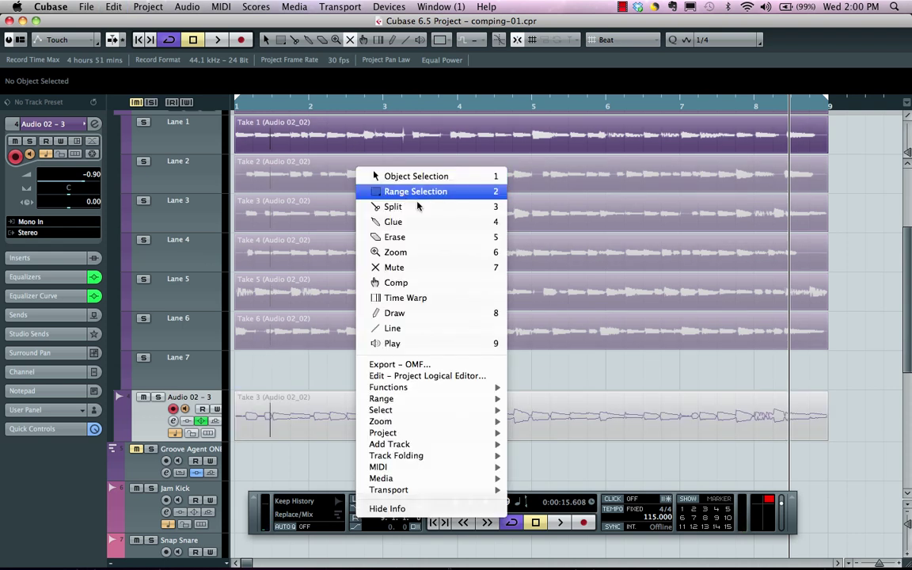
left_click(461, 282)
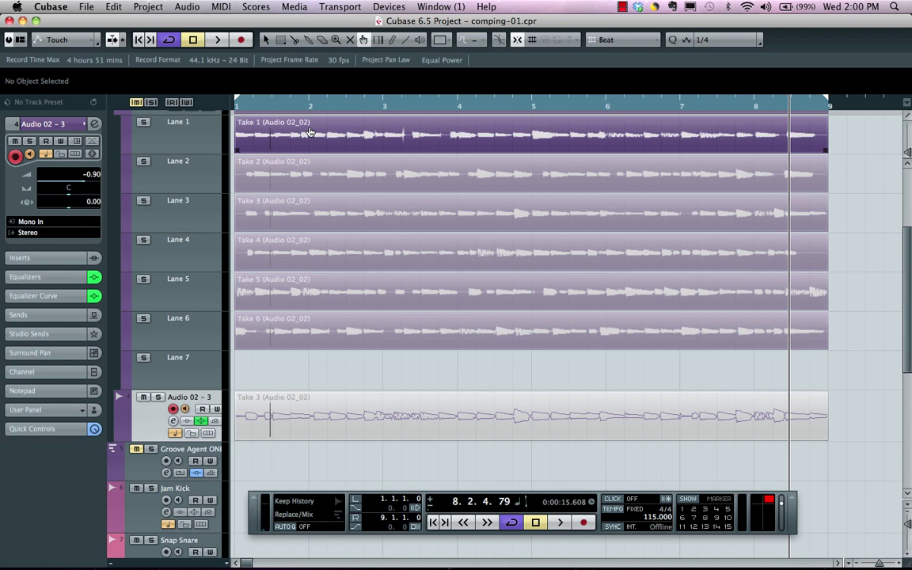
left_click_drag(309, 132, 236, 136)
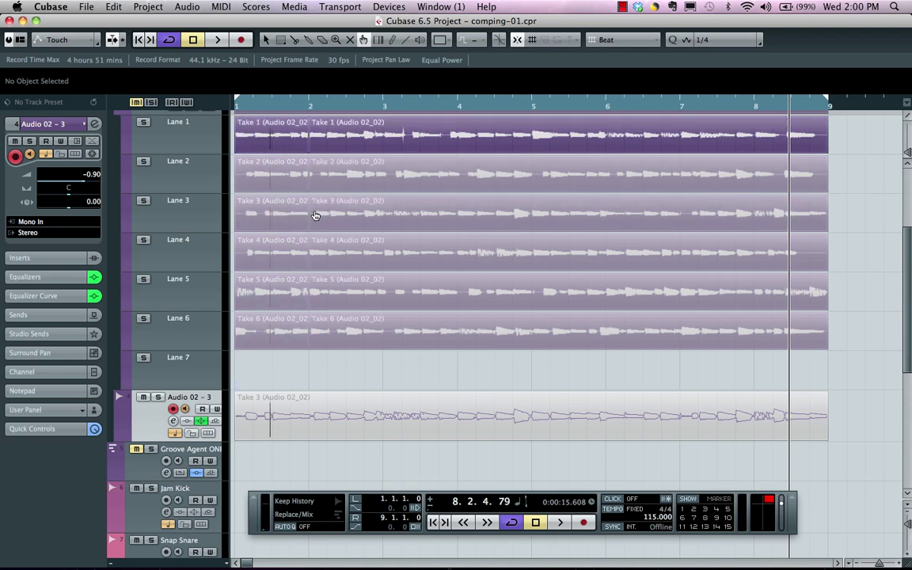
left_click_drag(314, 215, 382, 215)
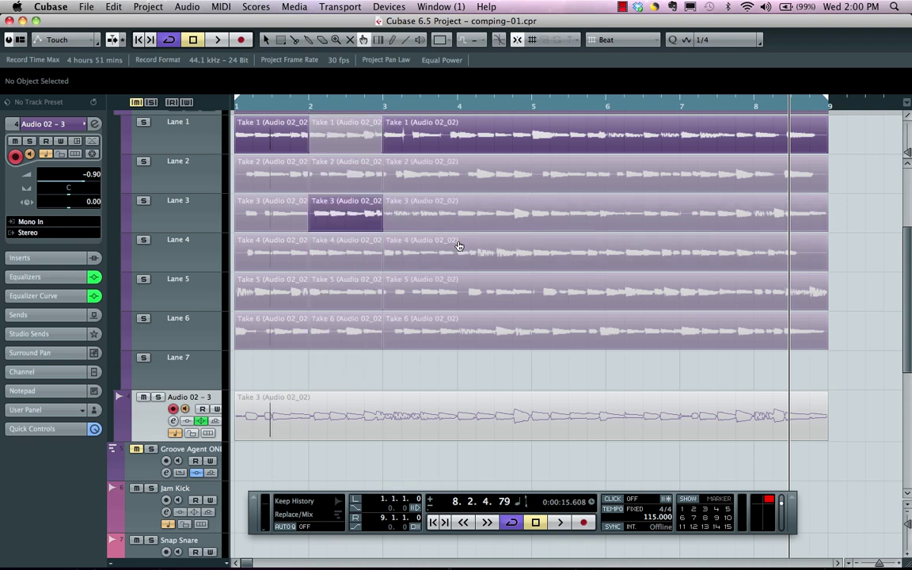
left_click_drag(457, 247, 519, 244)
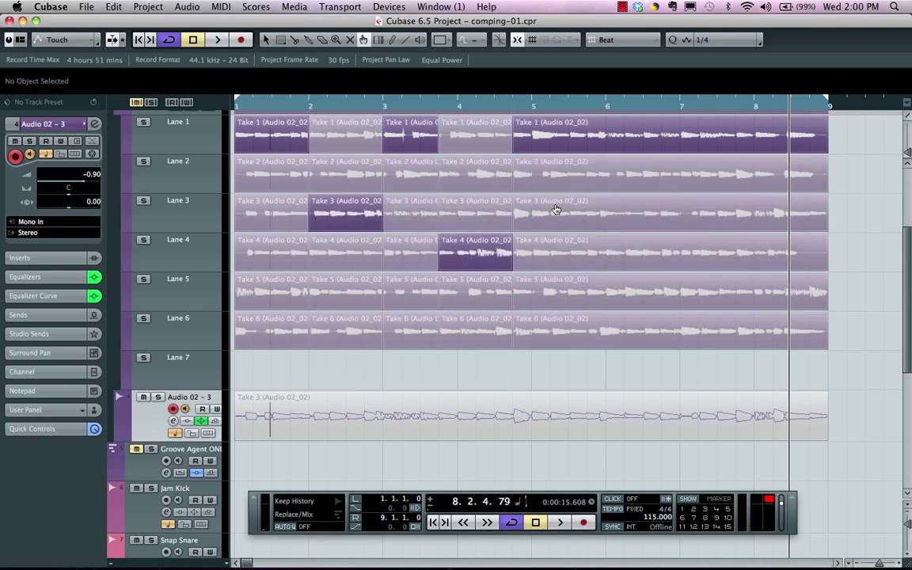
left_click_drag(556, 209, 642, 195)
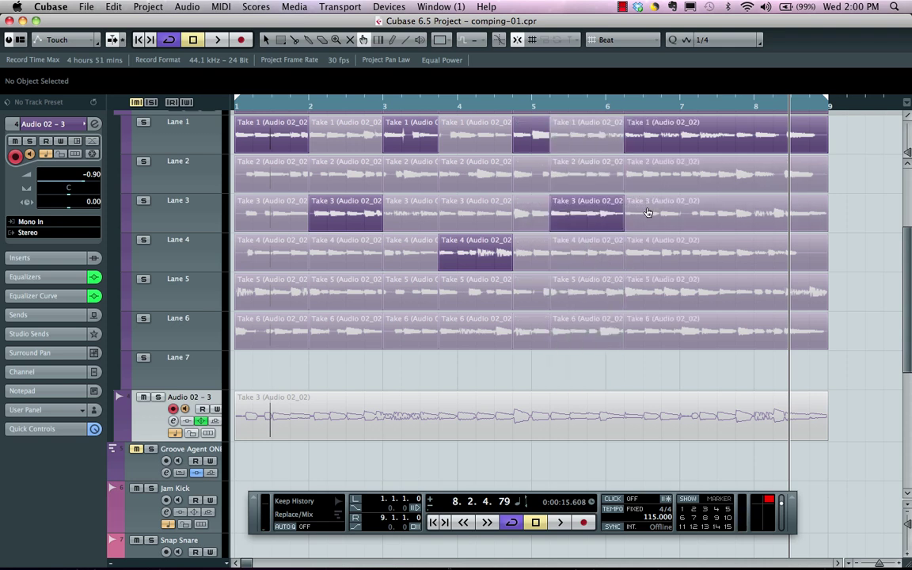
left_click_drag(660, 293, 752, 294)
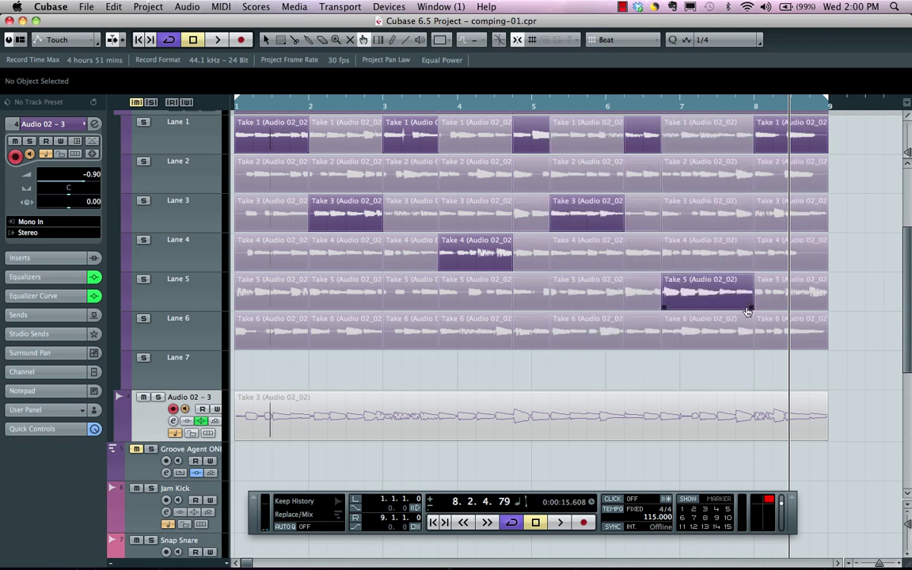
left_click_drag(773, 334, 828, 333)
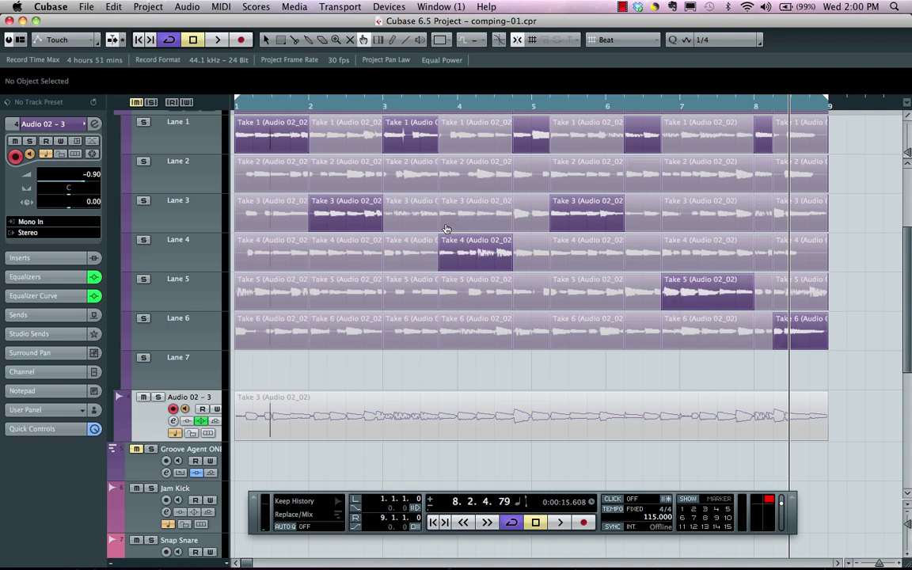
scroll(451, 255, "up", 2)
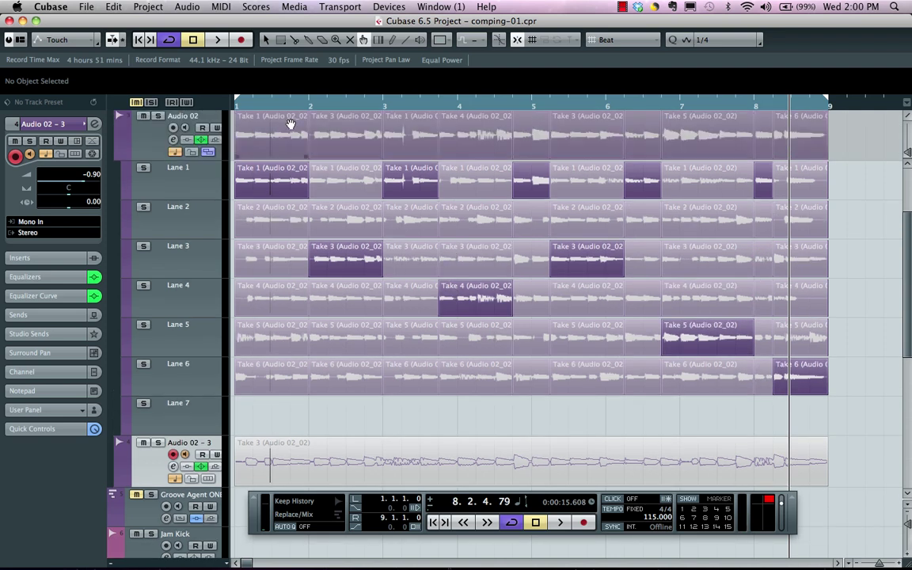
Play the comp from the start, swapping bars 2–3 to Take 4 and bar 4 to Take 3.
key("Home")
key("space")
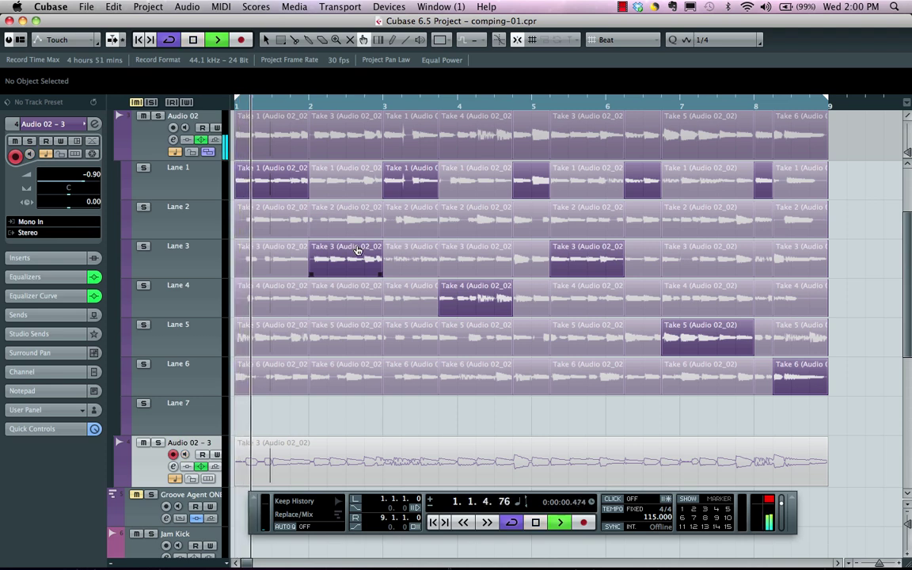
left_click(349, 299)
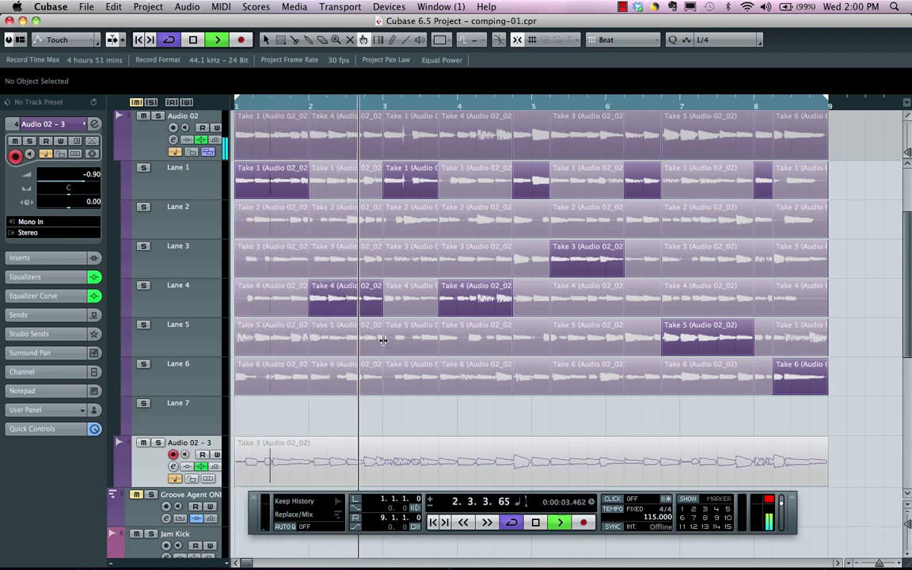
left_click(467, 341)
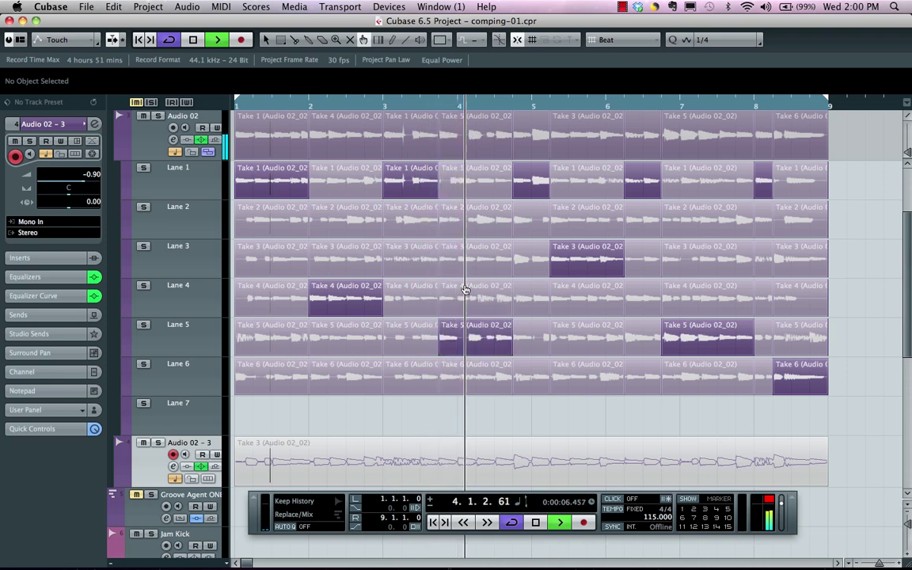
left_click(462, 268)
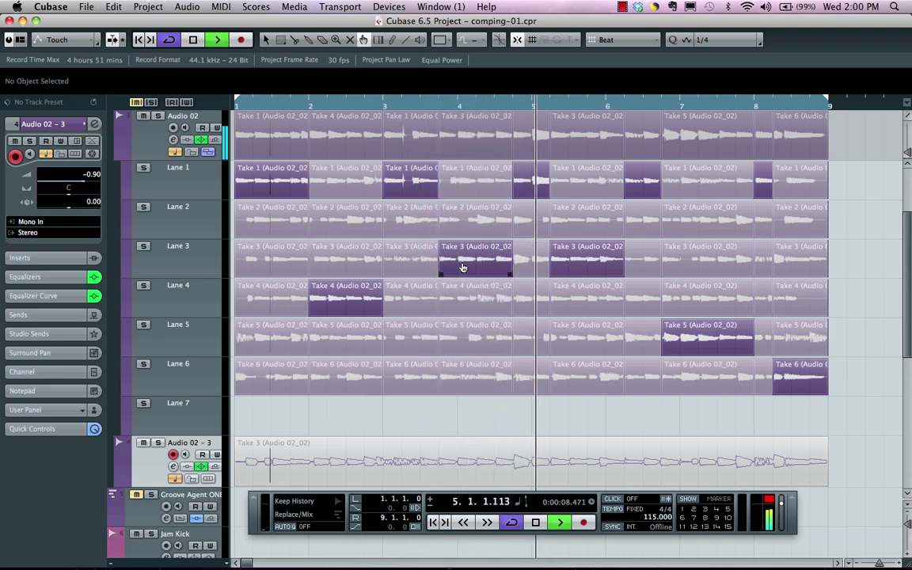
key("space")
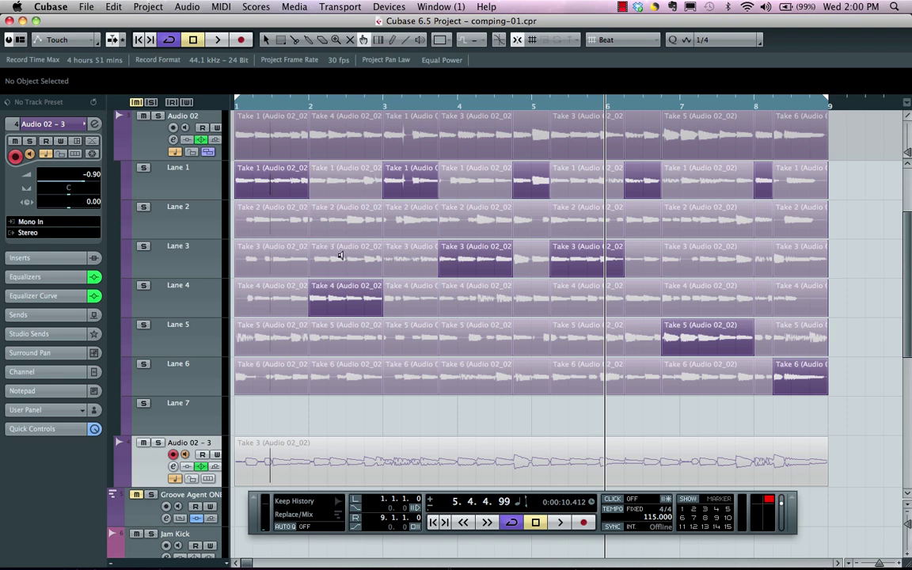
Try Takes 6 and 4 for bars 2–3, settle on Take 5, and move Lane 1's boundary before bar 3.
left_click_drag(305, 249, 336, 201)
left_click_drag(329, 343, 330, 384)
left_click(330, 384)
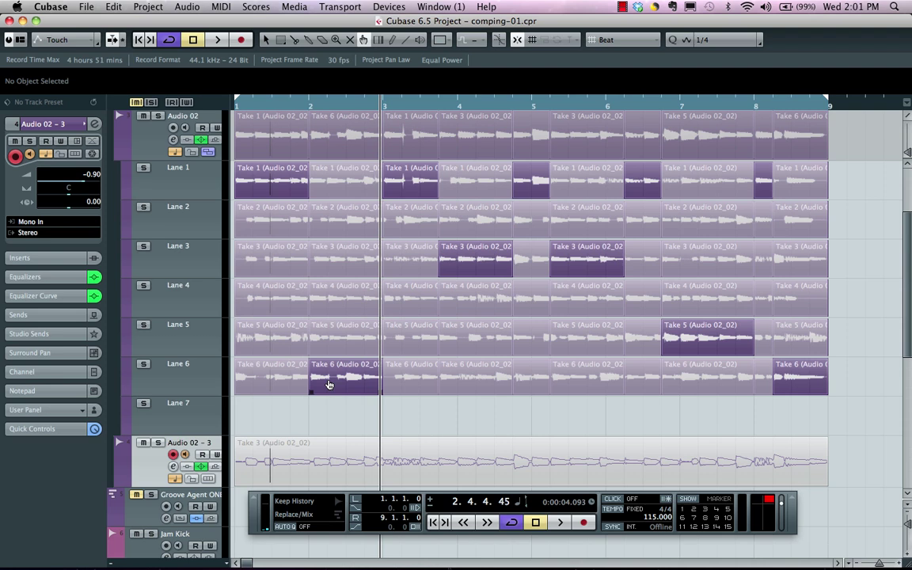
left_click(341, 291)
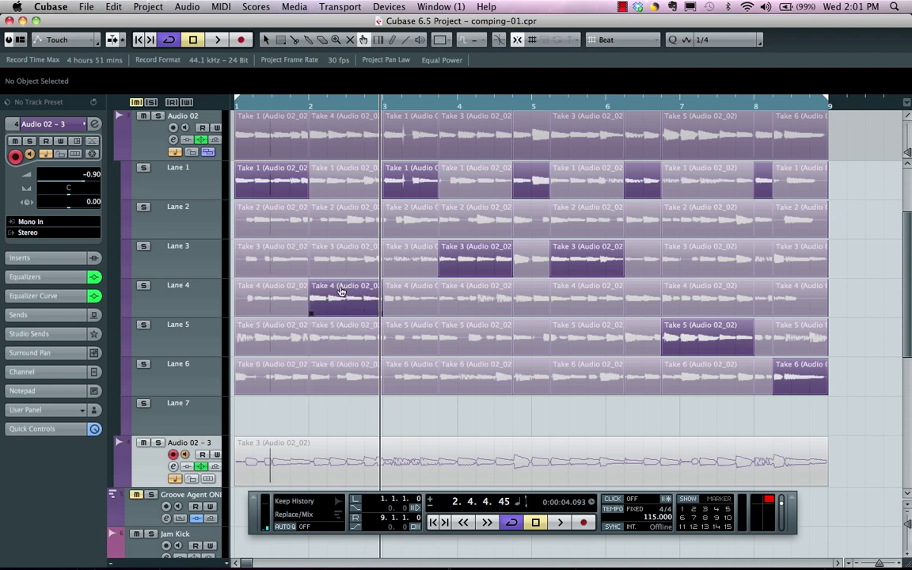
left_click(337, 343)
mouse_move(381, 182)
left_mouse_down()
mouse_move(413, 183)
mouse_move(329, 194)
mouse_move(388, 187)
mouse_move(373, 186)
left_mouse_up()
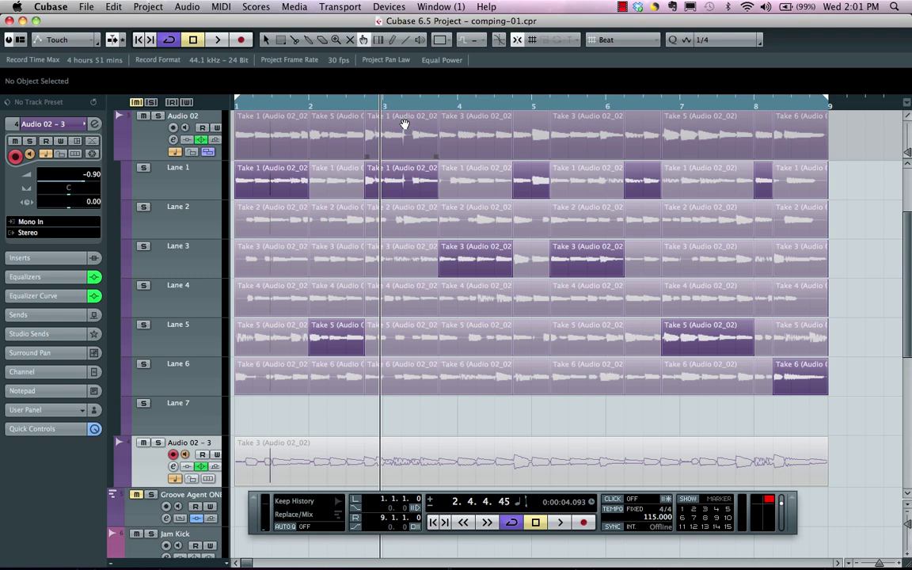
Comp Lane 1's Take 1 just before bar 3, then mute and unmute that section.
left_click_drag(396, 111, 393, 141)
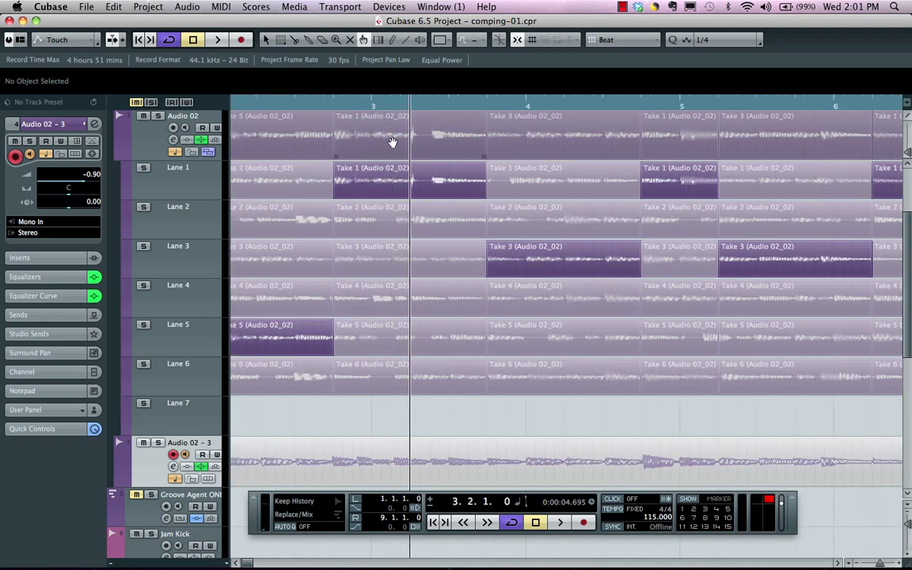
left_click_drag(397, 196, 376, 192)
right_click(373, 191)
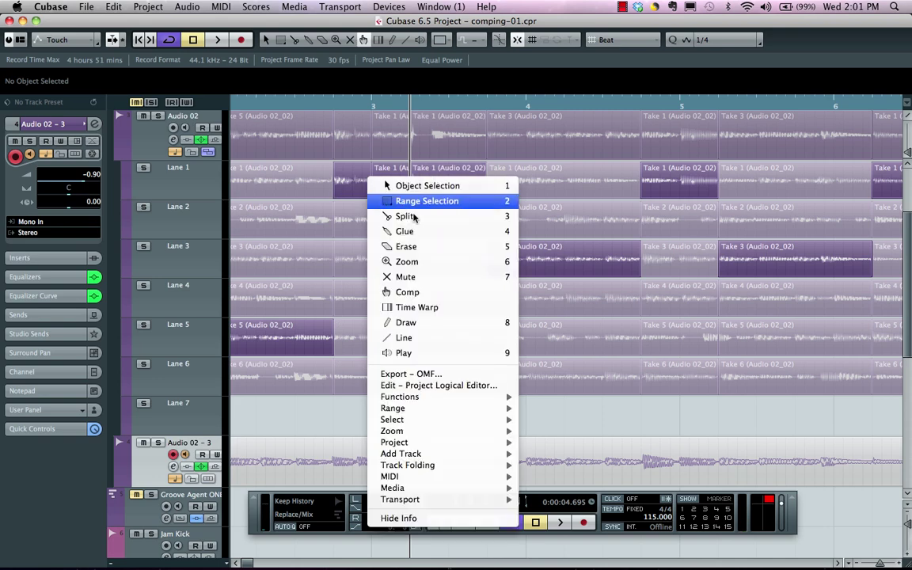
left_click(432, 276)
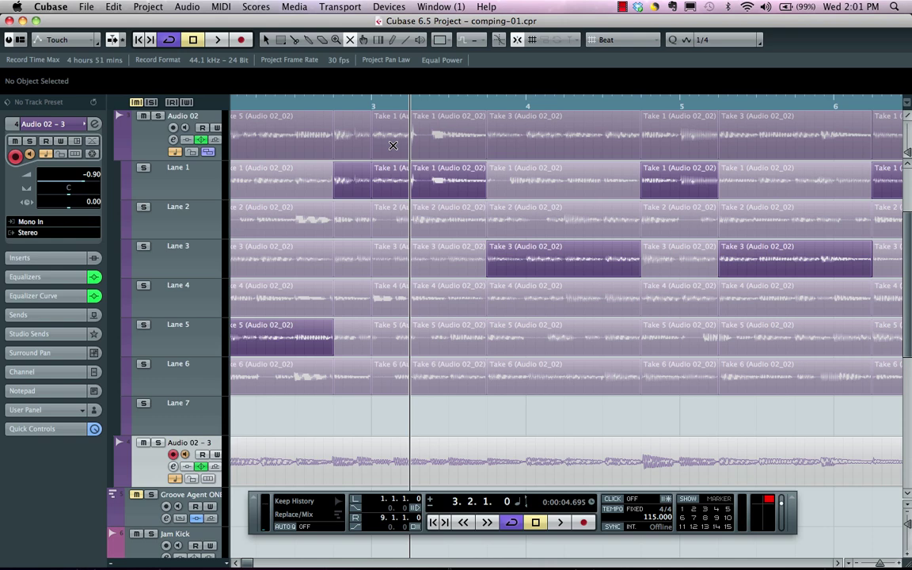
left_click(393, 145)
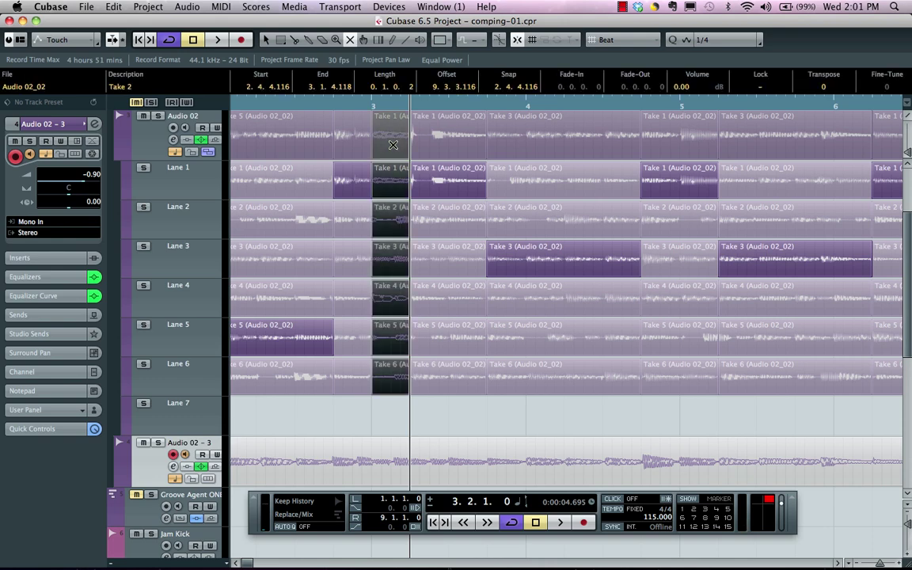
left_click(434, 408)
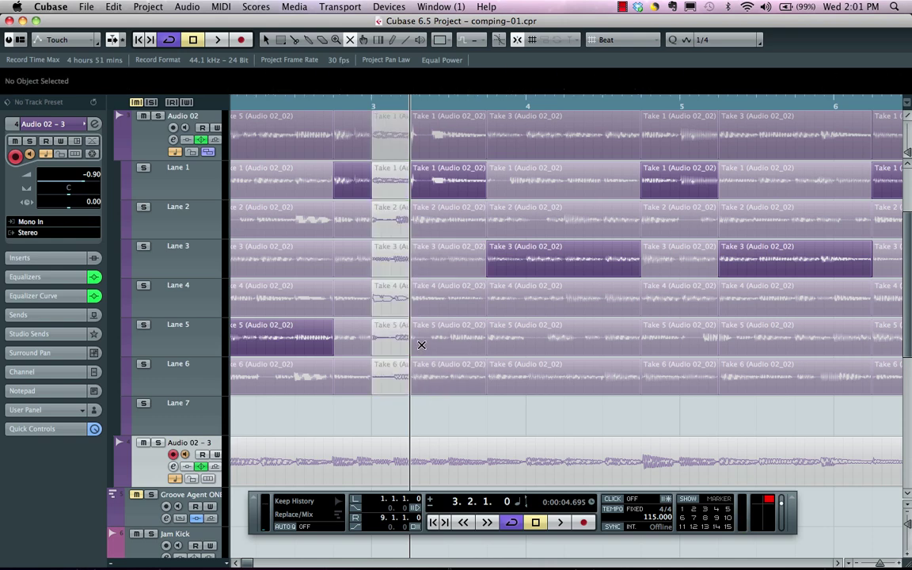
left_click(408, 252)
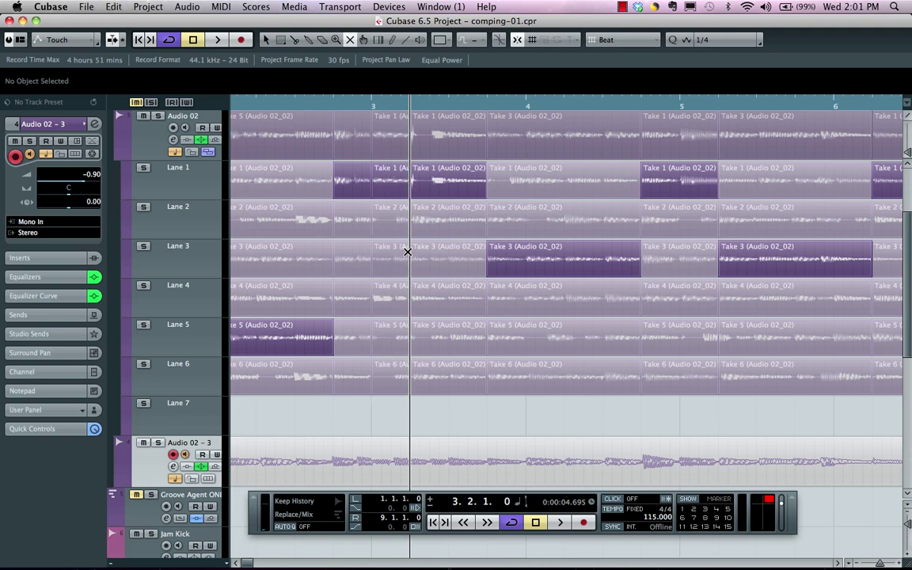
With the Comp tool, slide the audio within Lane 3's Take 3 section.
right_click(508, 271)
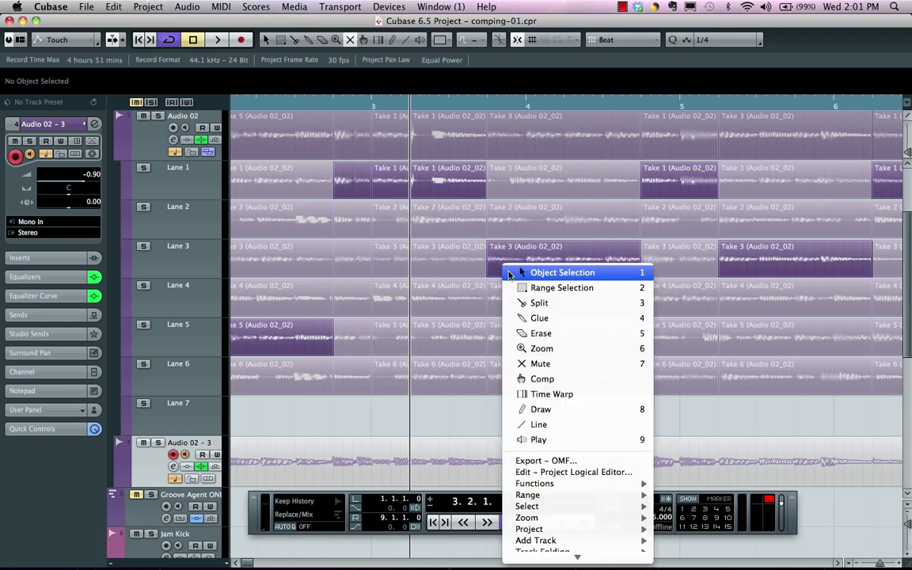
left_click(542, 386)
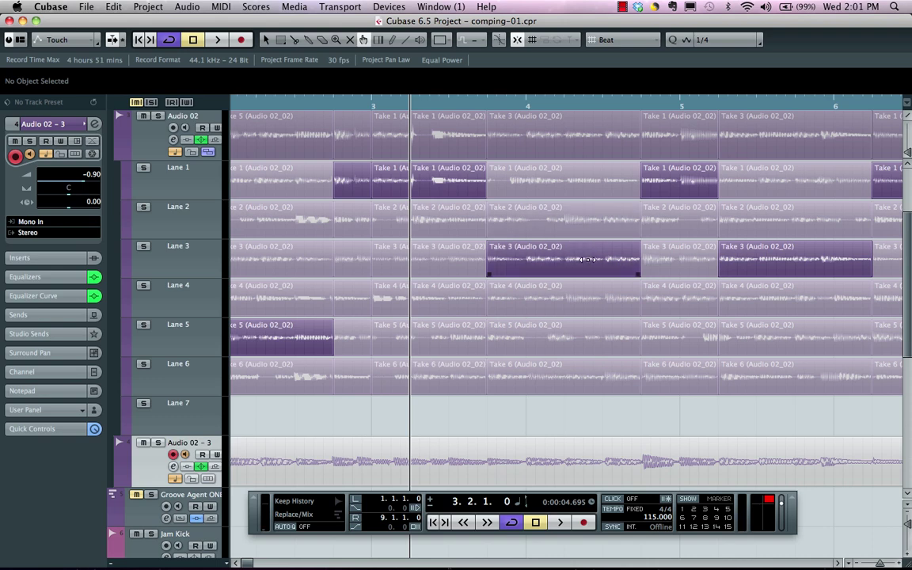
left_click_drag(586, 260, 547, 272)
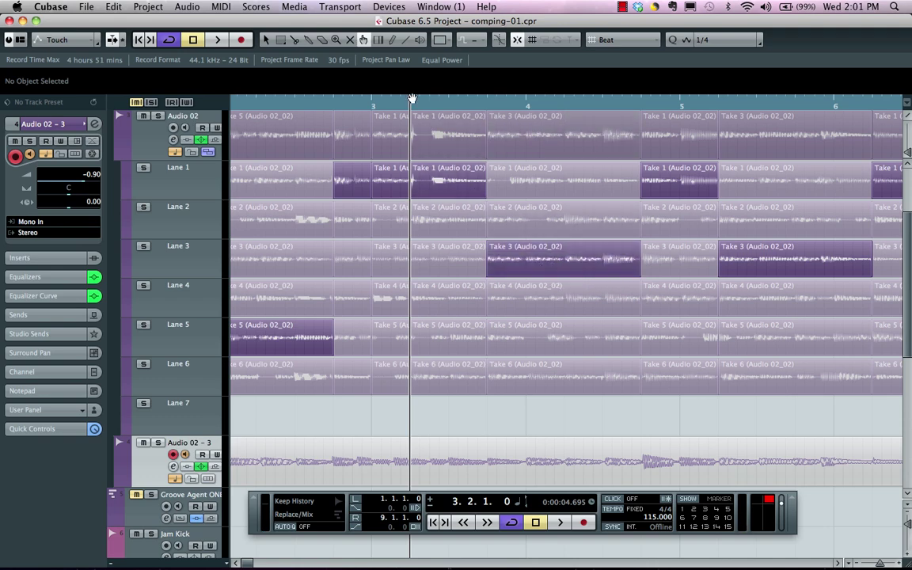
Zoom out to bars 1–11 and copy Lane 1's bar 1–2 Take 1 section onto Lane 2 a bar later.
left_click_drag(408, 102, 407, 82)
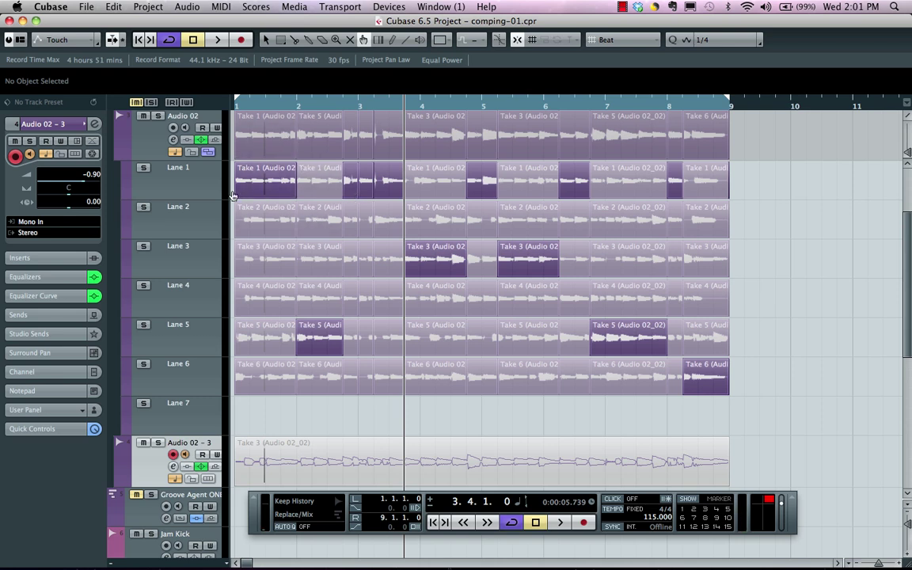
right_click(251, 180)
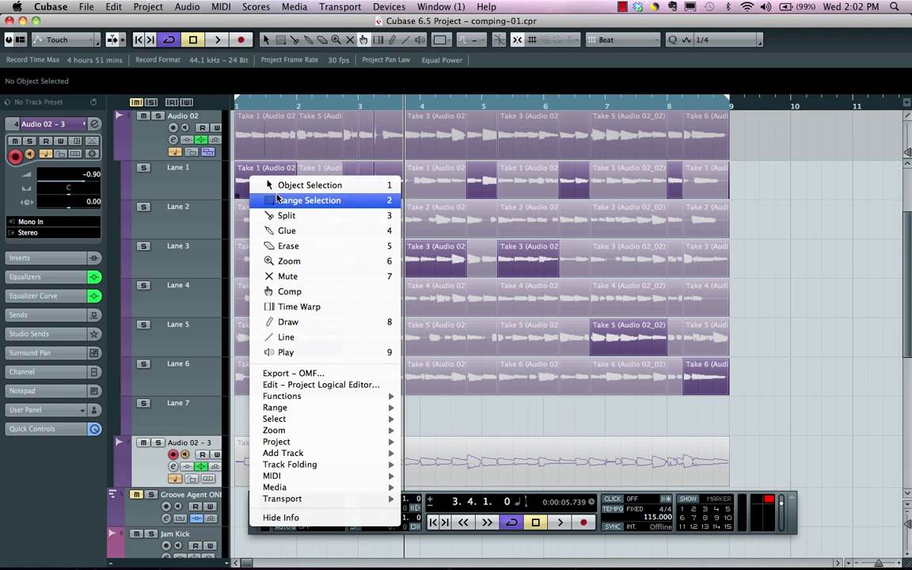
left_click(277, 200)
left_click_drag(236, 180, 296, 180)
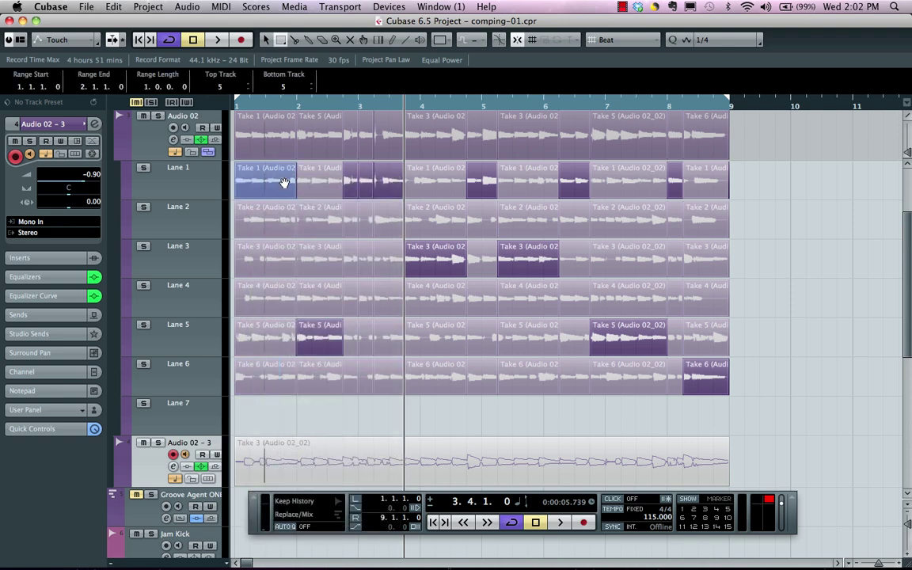
right_click(284, 183)
left_click(317, 284)
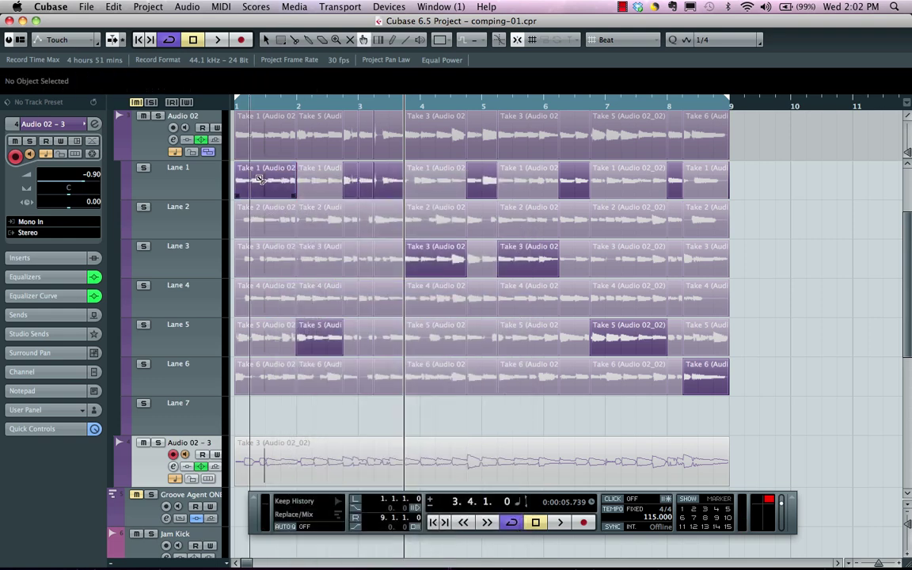
left_click_drag(265, 183, 324, 235)
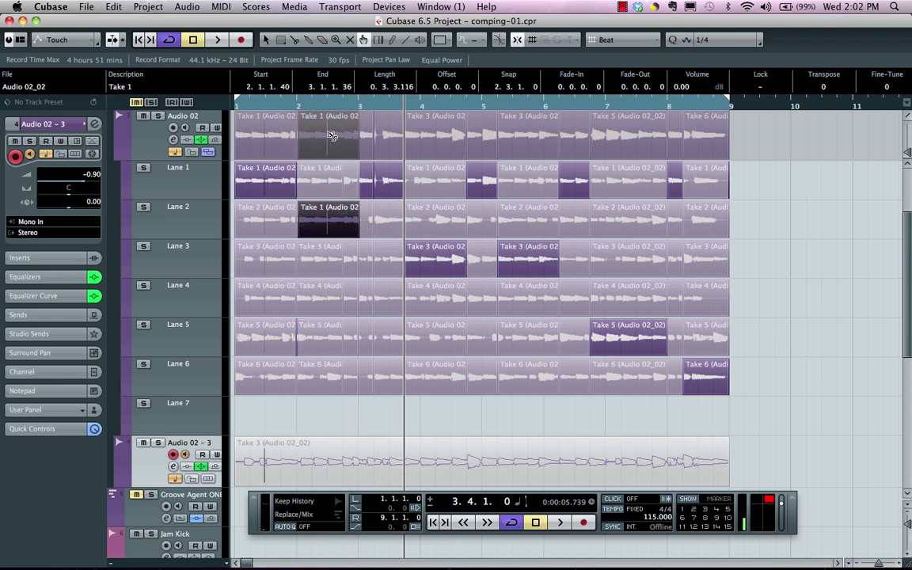
Play from the start, choose Take 4 for bars 4–5, and keep Take 5 near bar 7.
left_click_drag(292, 110, 237, 109)
key("space")
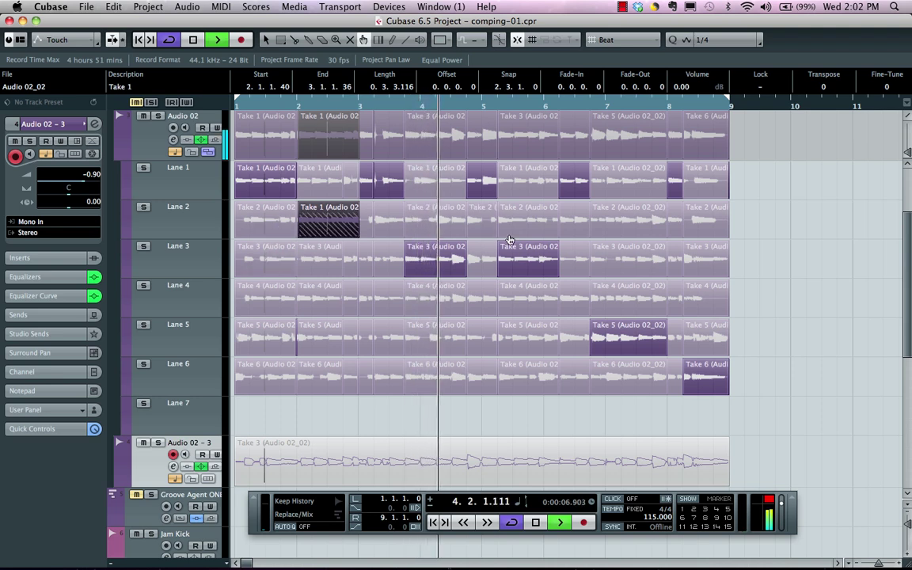
left_click(427, 294)
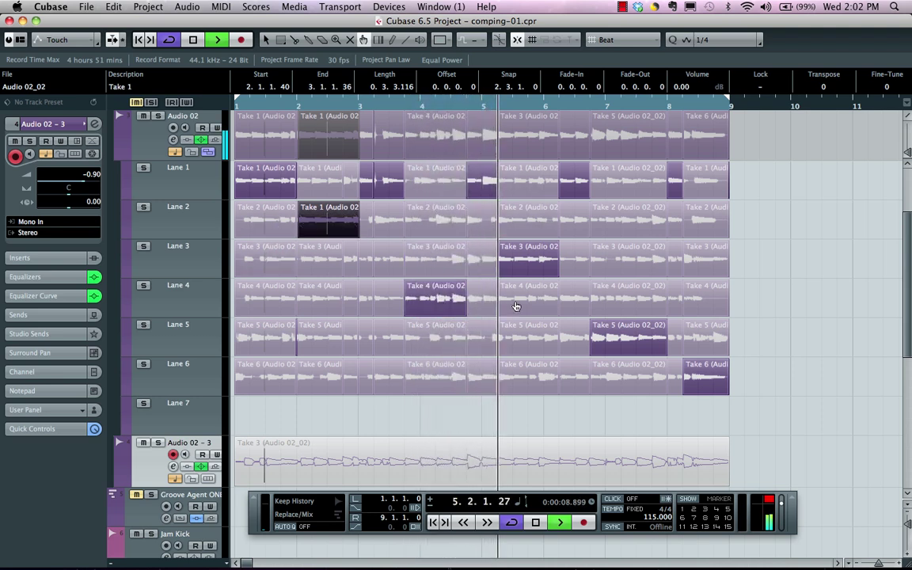
left_click(627, 260)
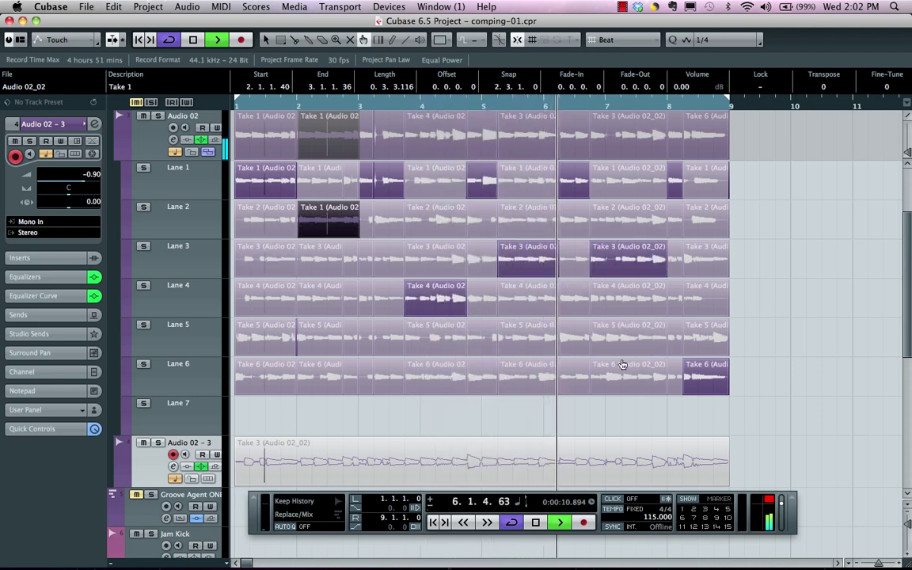
left_click(624, 332)
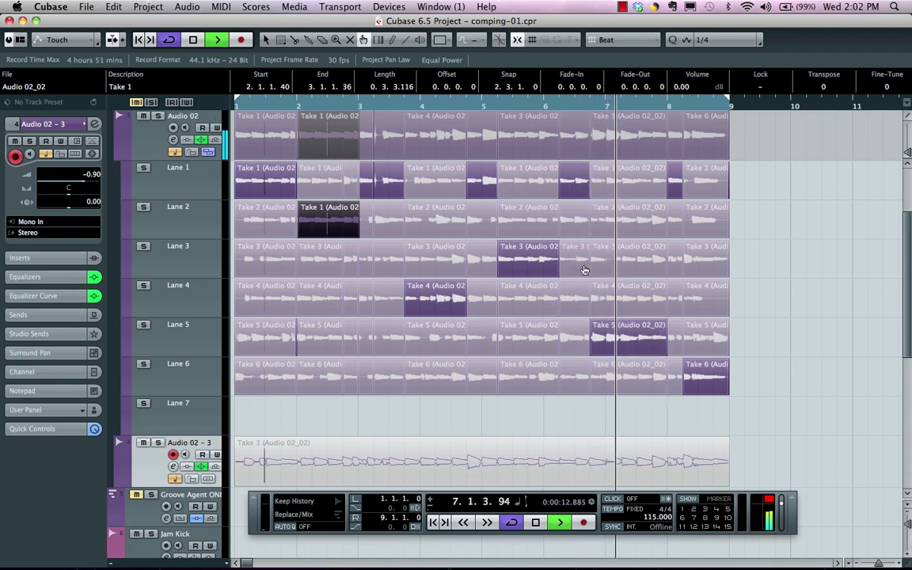
left_click(175, 155)
key("space")
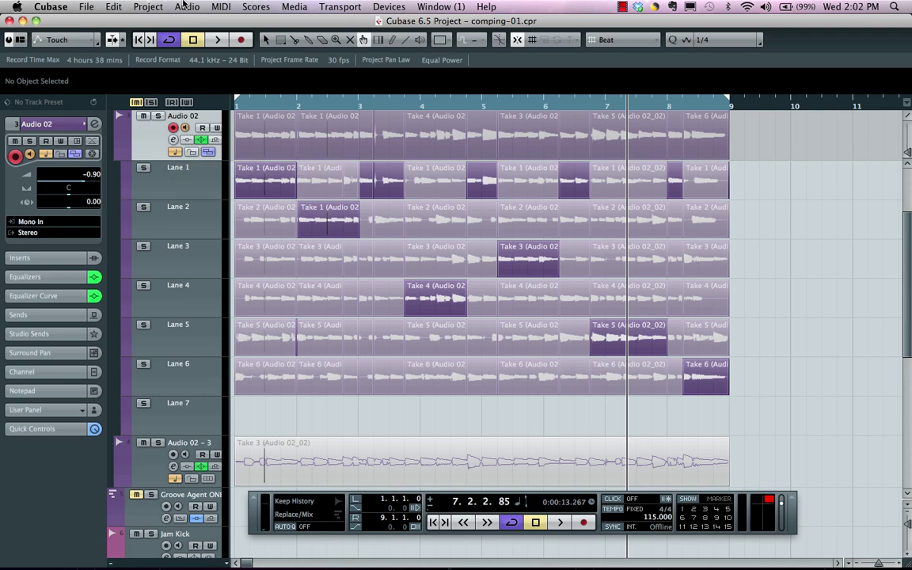
left_click_drag(672, 123, 216, 139)
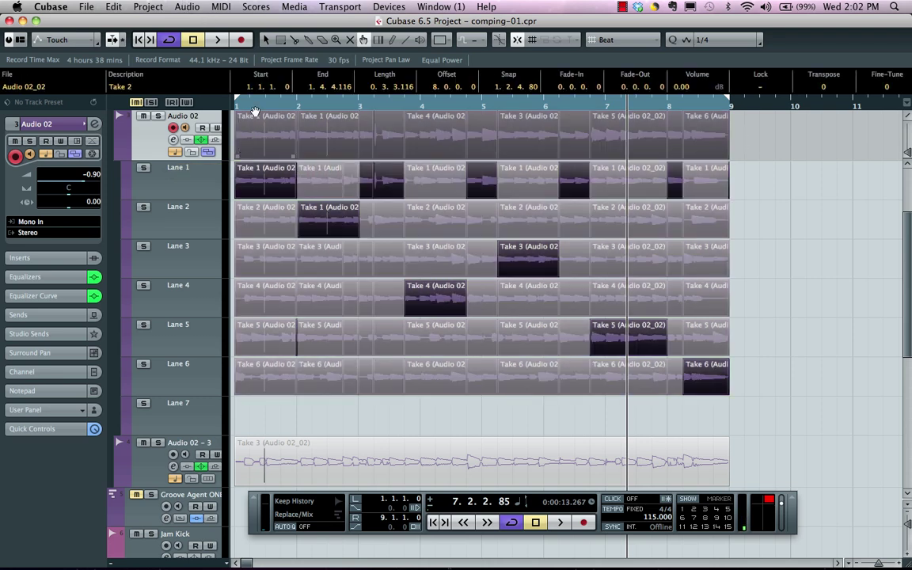
left_click(188, 7)
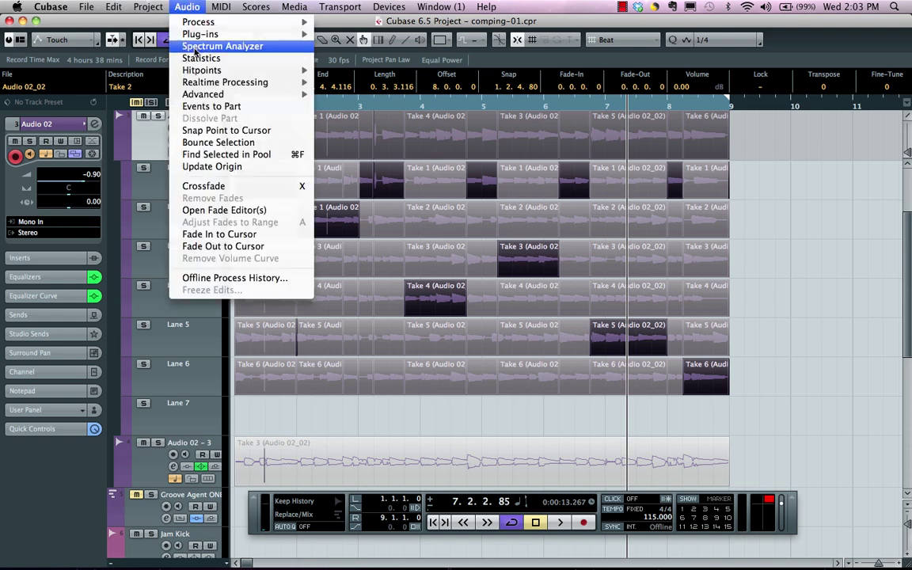
mouse_move(216, 99)
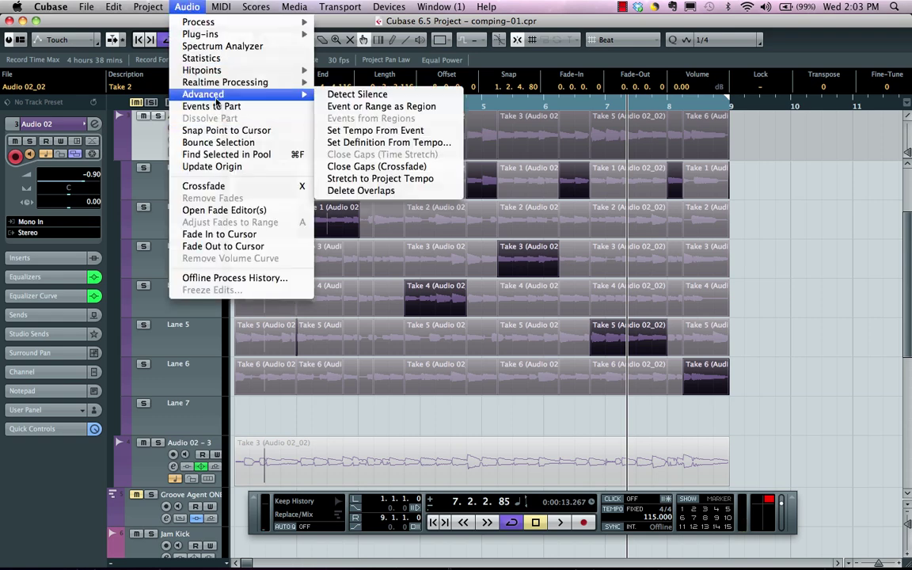
left_click(361, 190)
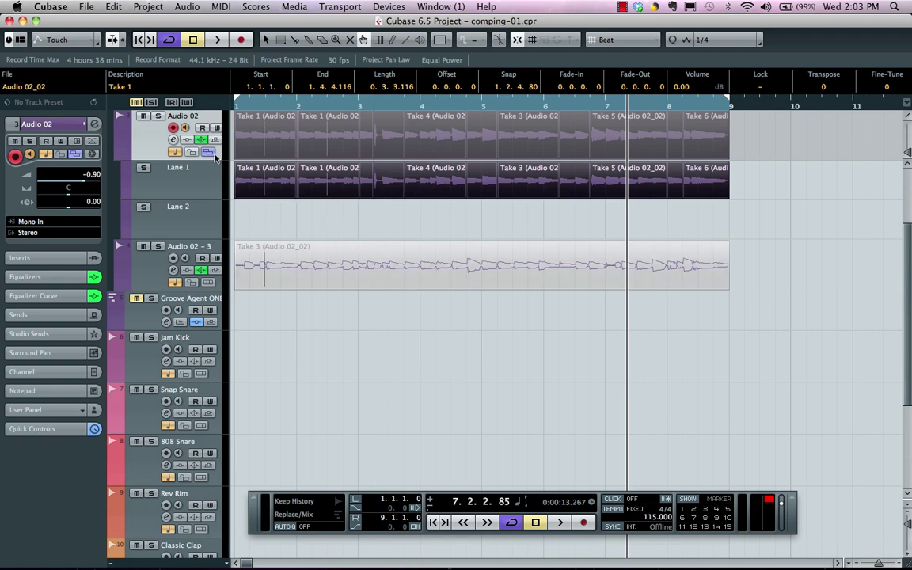
left_click(212, 154)
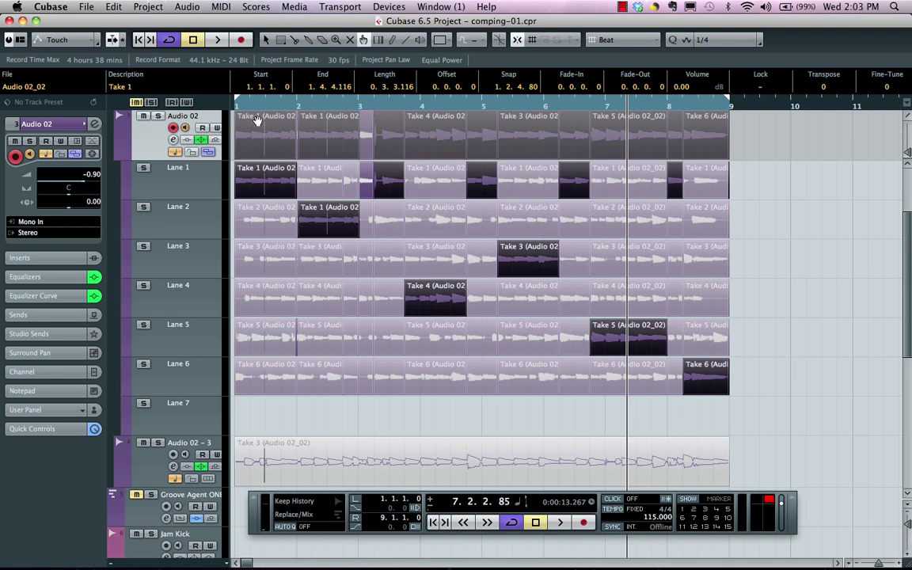
left_click_drag(261, 109, 226, 105)
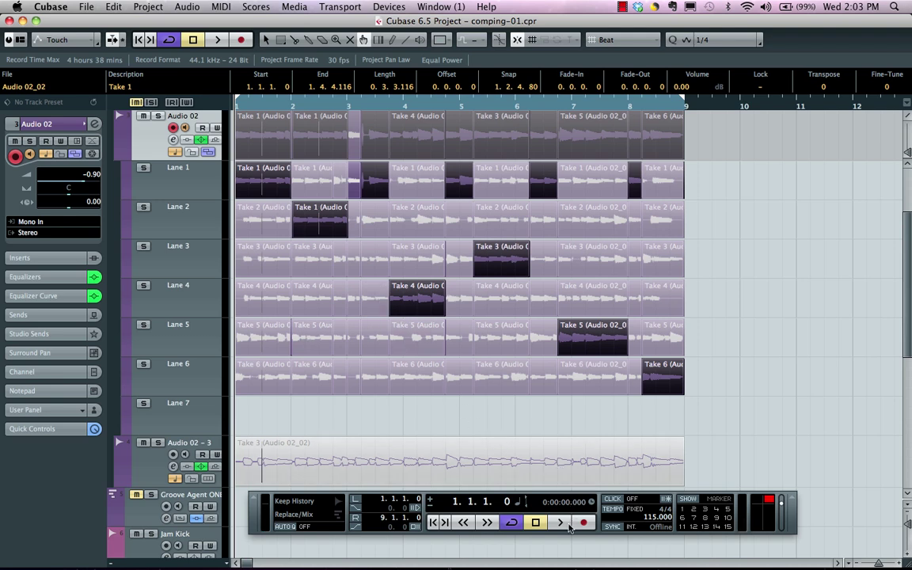
left_click(586, 524)
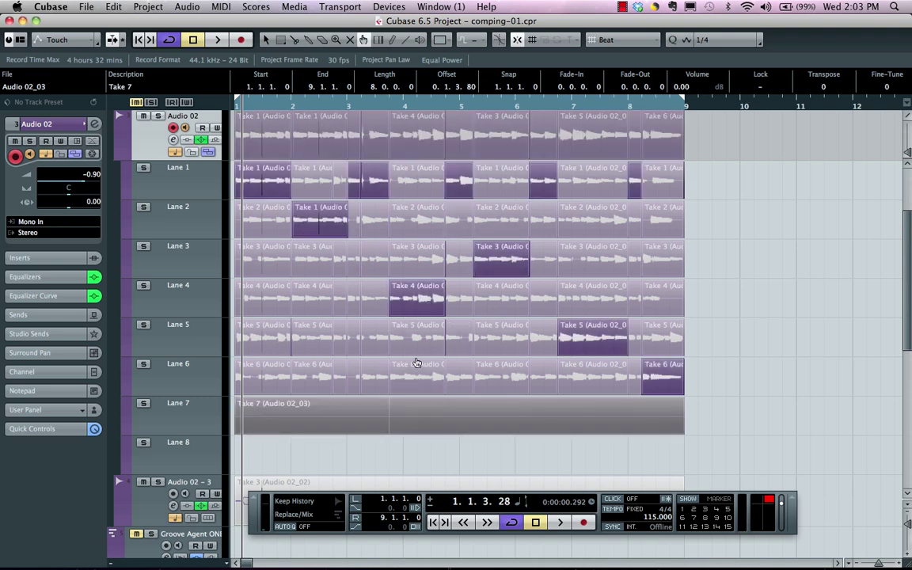
key("Delete")
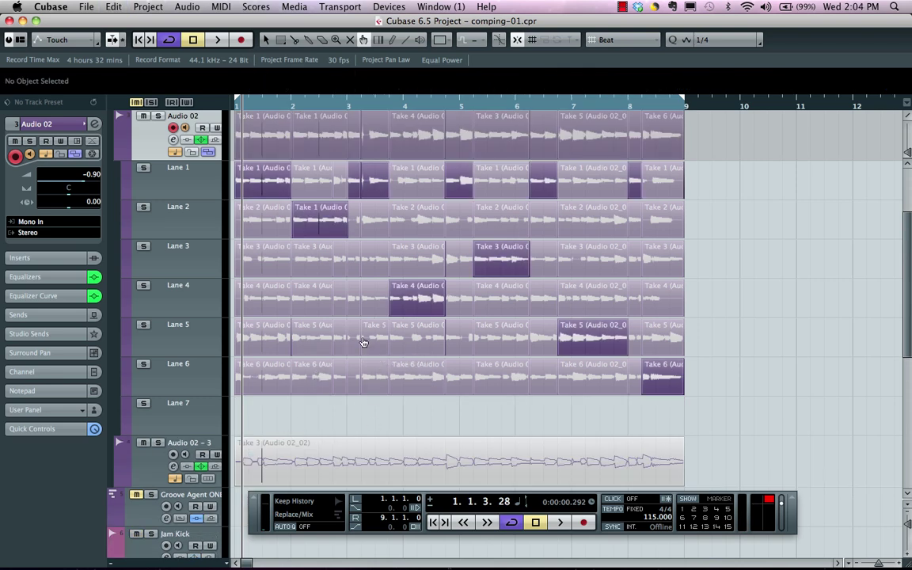
scroll(394, 356, "up", 1)
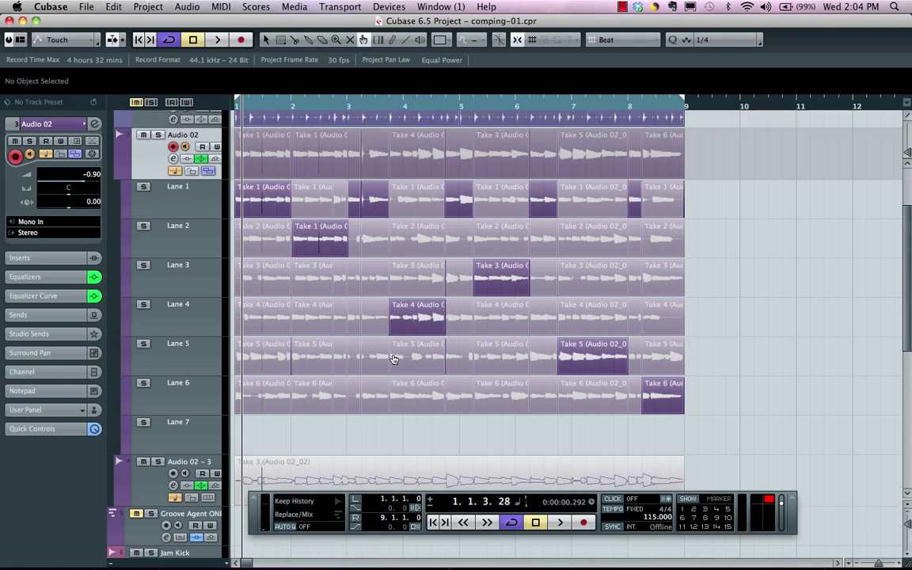
scroll(394, 359, "down", 1)
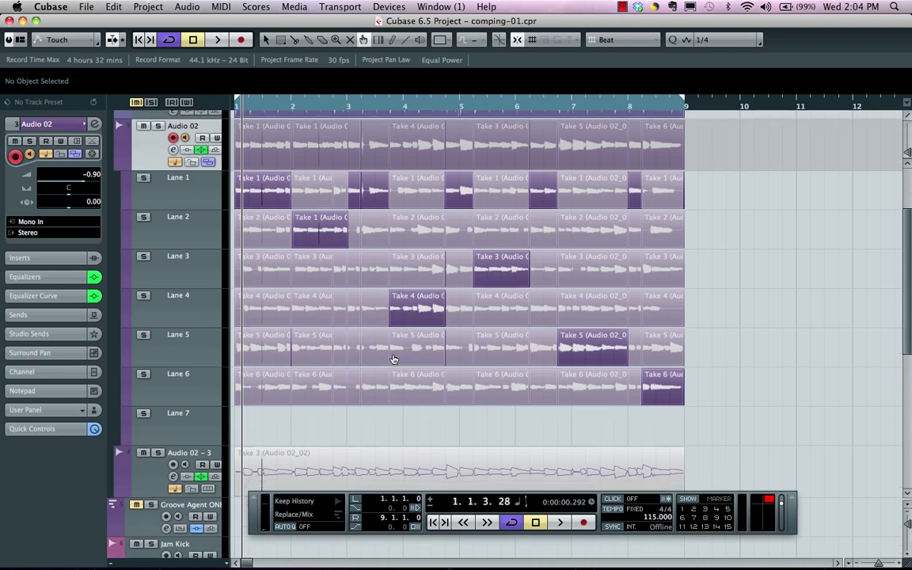